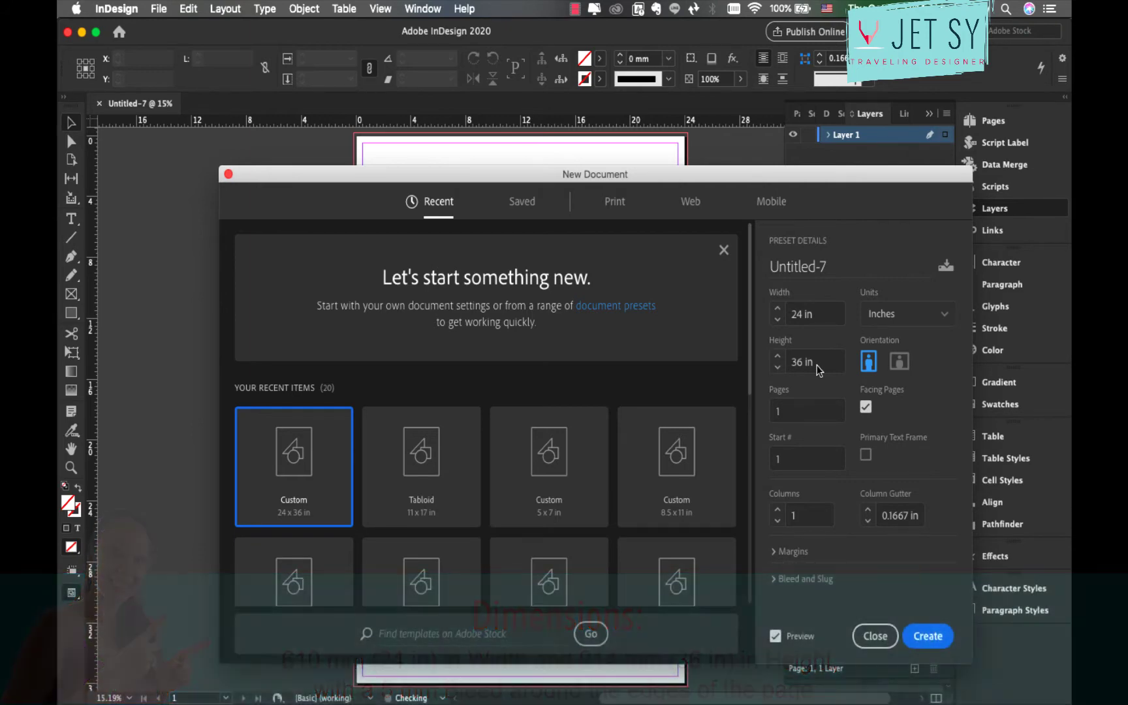
# Step: Create a portrait 24 × 36 in document with a 0.1969 in bleed on all four sides
pyautogui.click(775, 579)
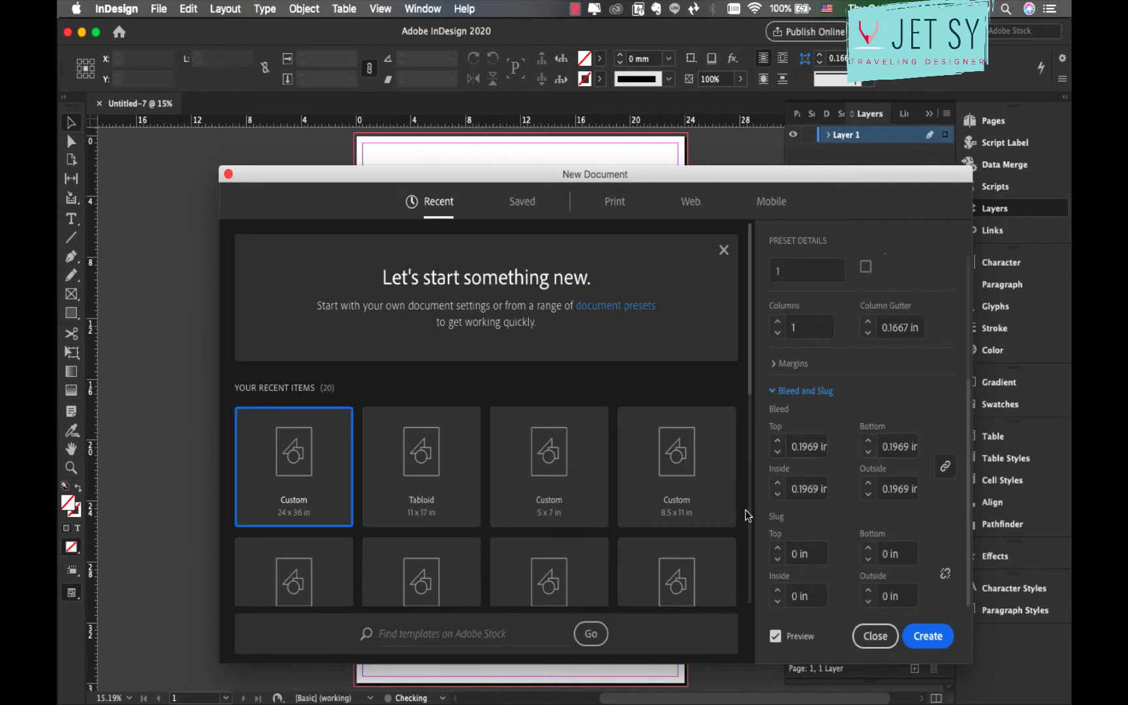
pyautogui.click(940, 643)
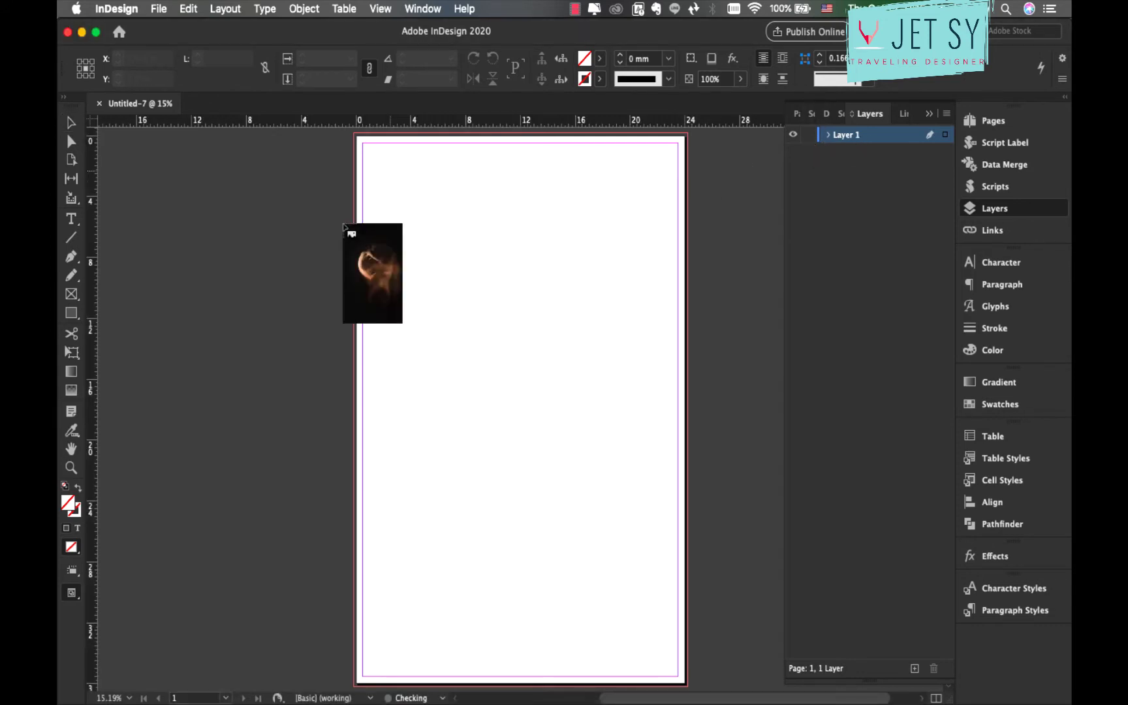
# Step: Place the dancer photo, center it on the page, and scale it to about 25.5 × 38.2 in to cover the bleed
pyautogui.moveTo(391, 170); pyautogui.dragTo(391, 168)
pyautogui.press('super+minus')
pyautogui.press('super+minus')
pyautogui.press('super+minus')
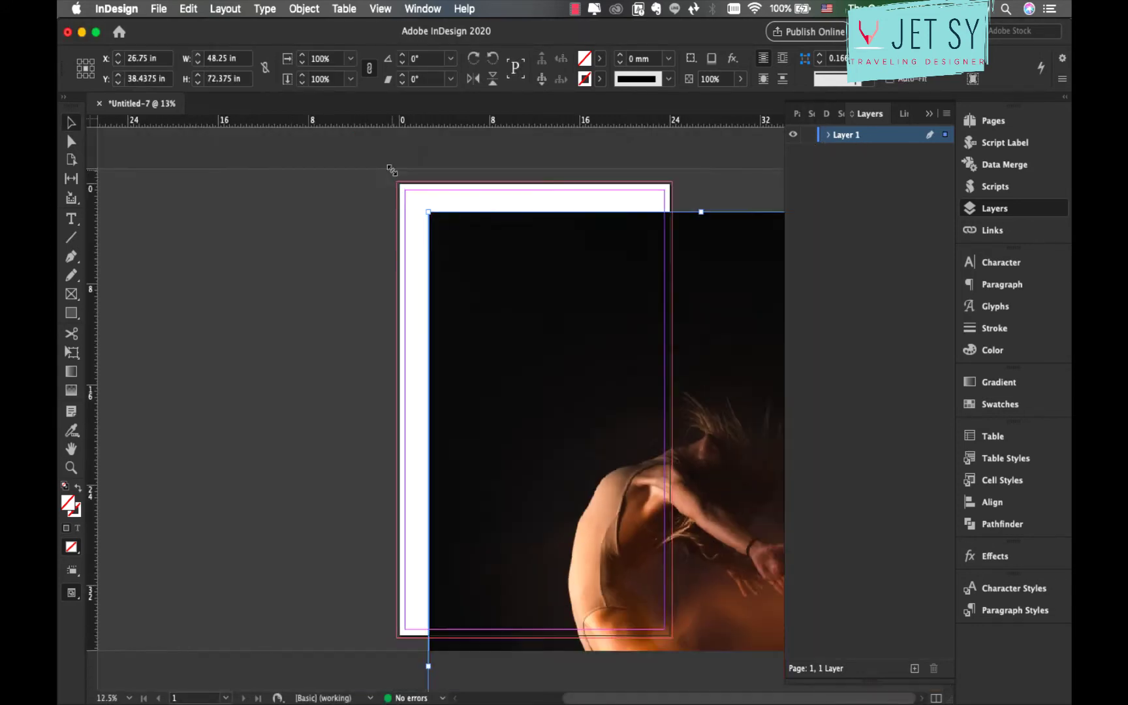
pyautogui.moveTo(704, 447); pyautogui.dragTo(636, 339)
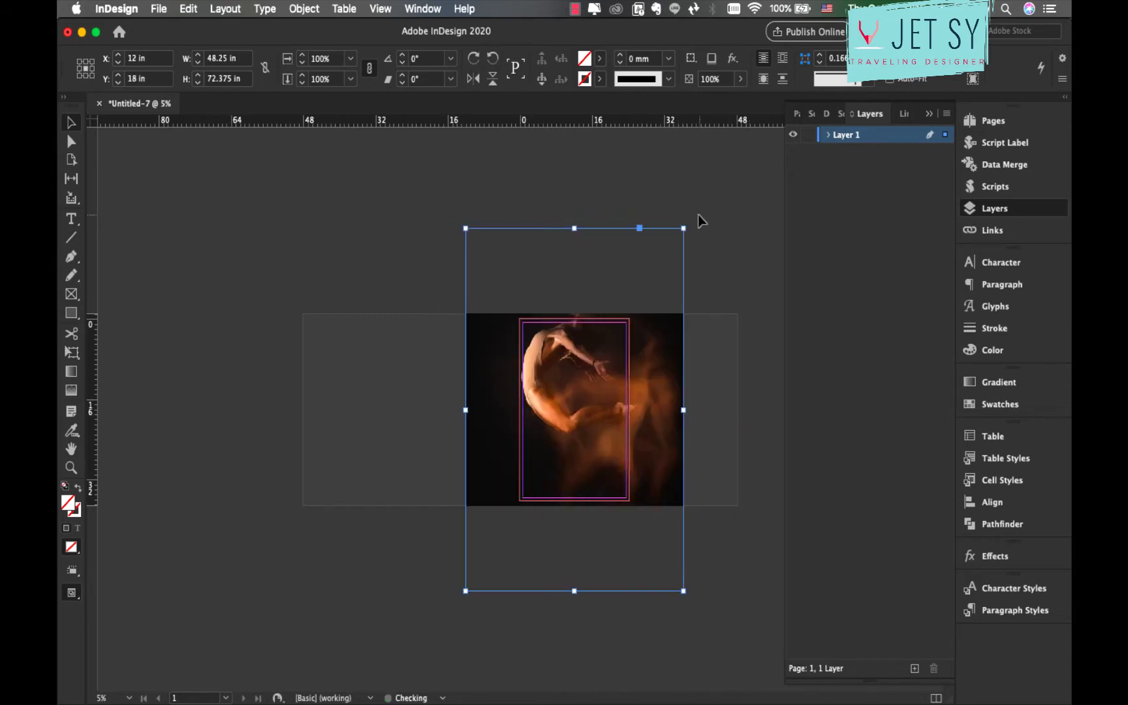
pyautogui.moveTo(682, 227); pyautogui.dragTo(629, 315)
pyautogui.press('super+equal')
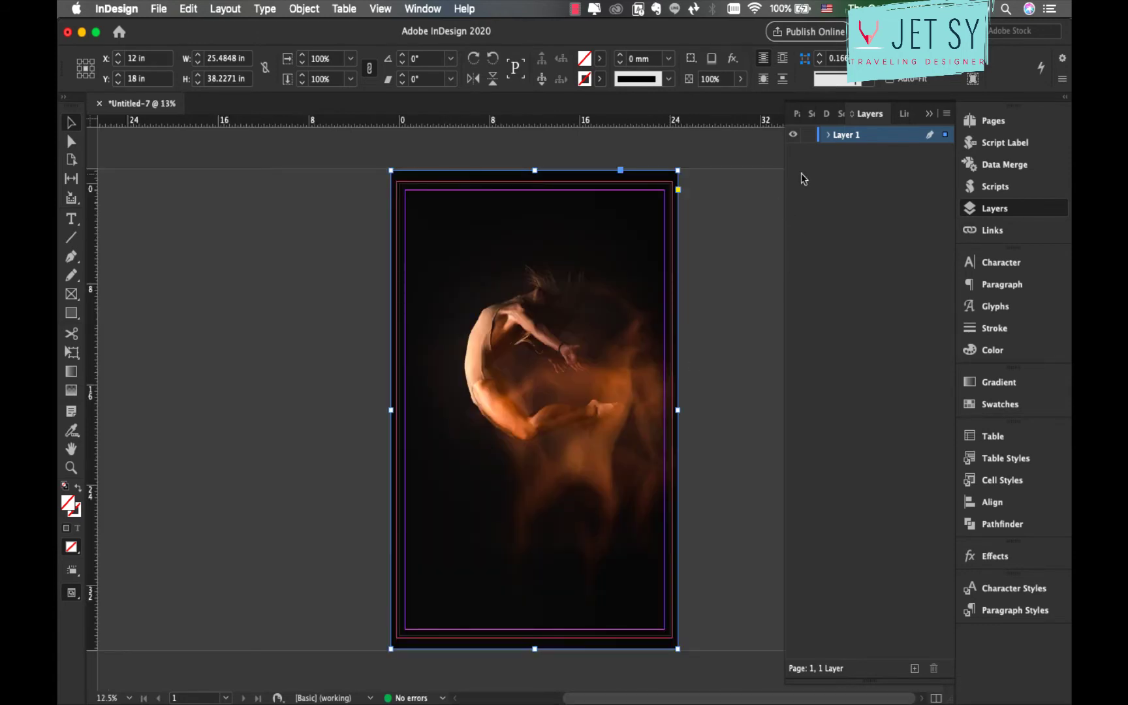
# Step: Lock the photo's layer, add a new layer named TEXT, and make it the active layer
pyautogui.click(810, 135)
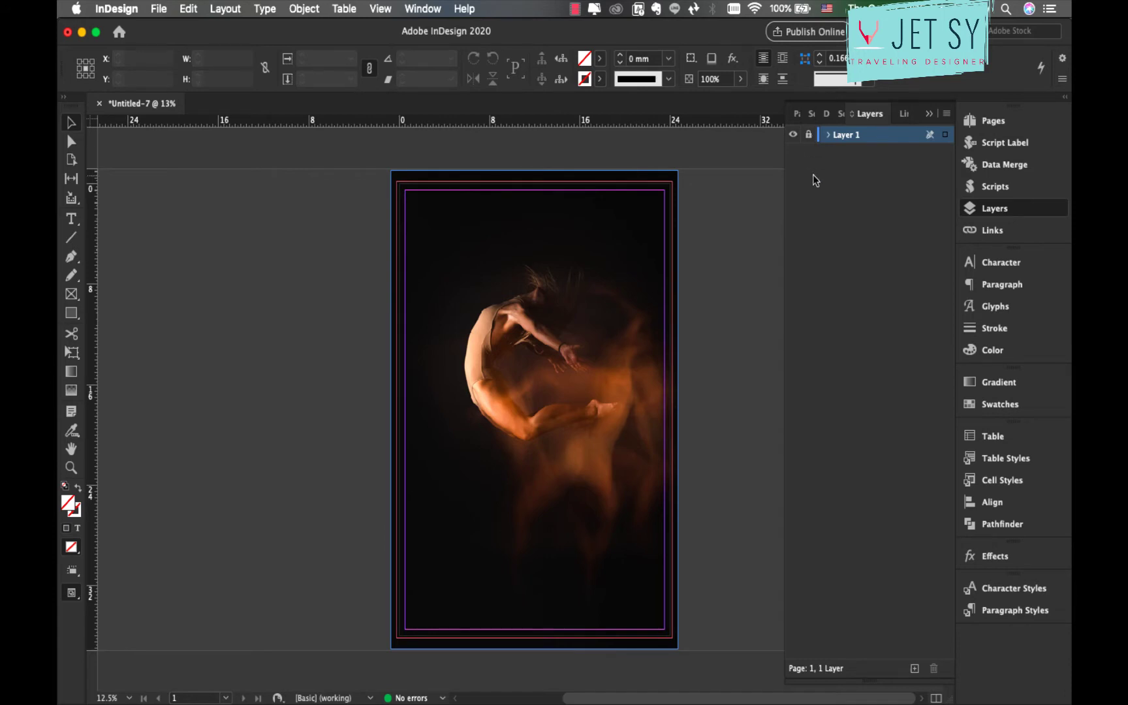
pyautogui.click(946, 114)
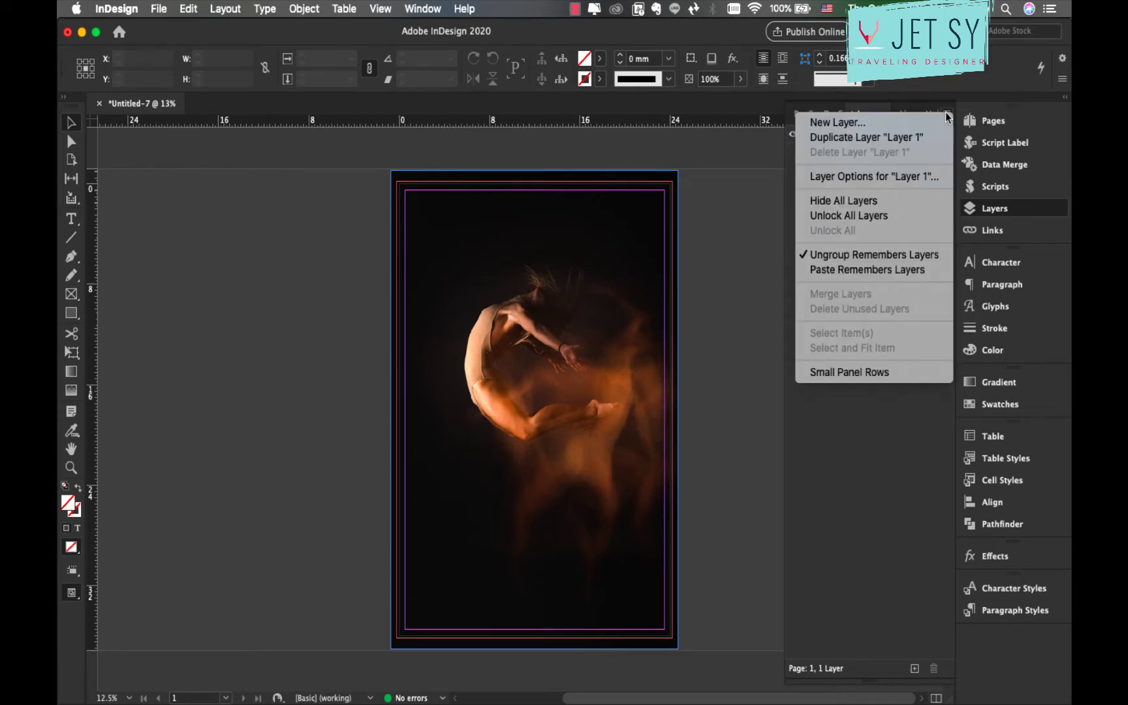
pyautogui.click(861, 125)
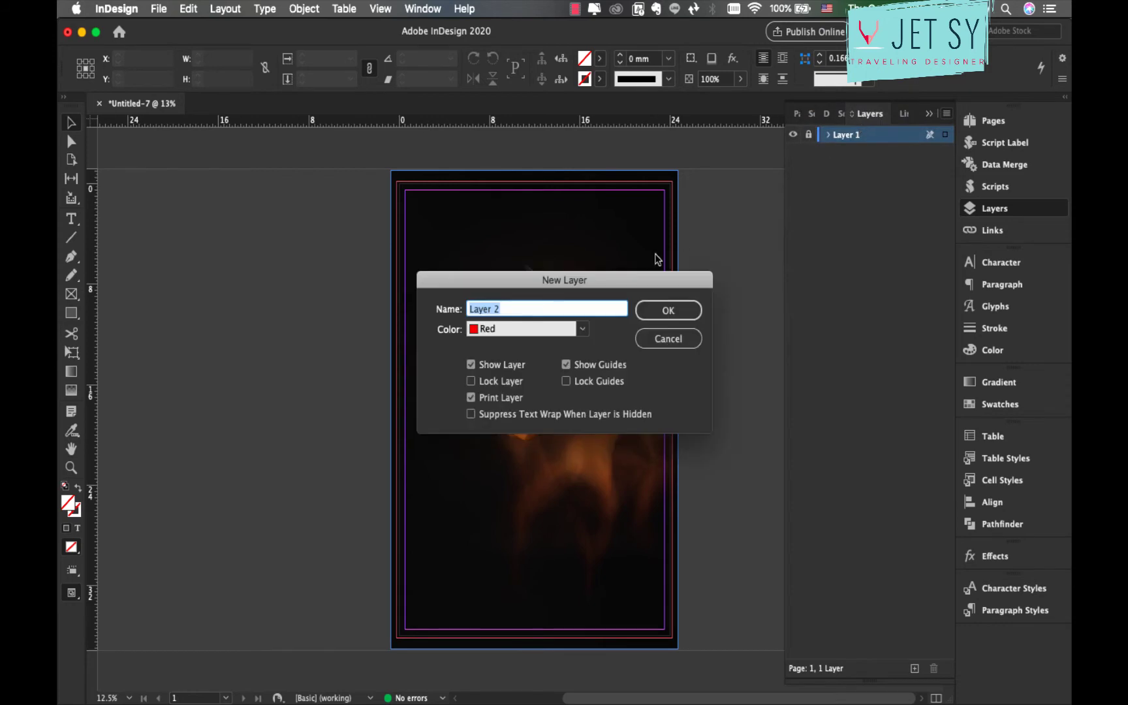
pyautogui.write('TEXT')
pyautogui.click(679, 309)
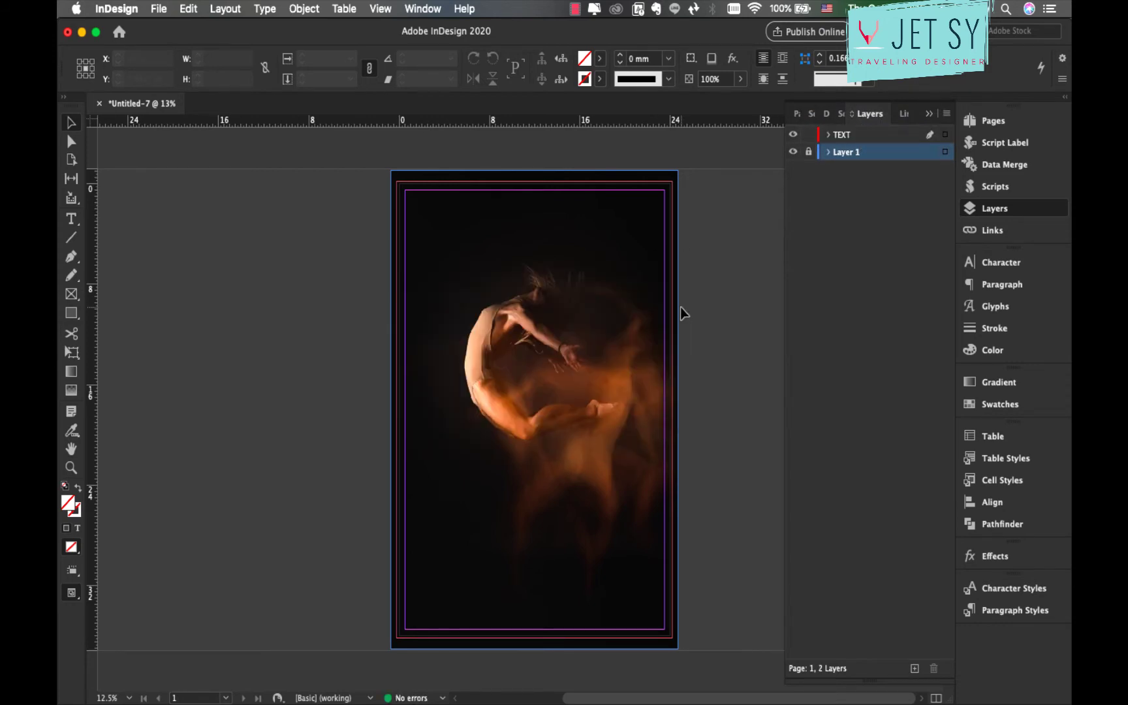
pyautogui.click(859, 137)
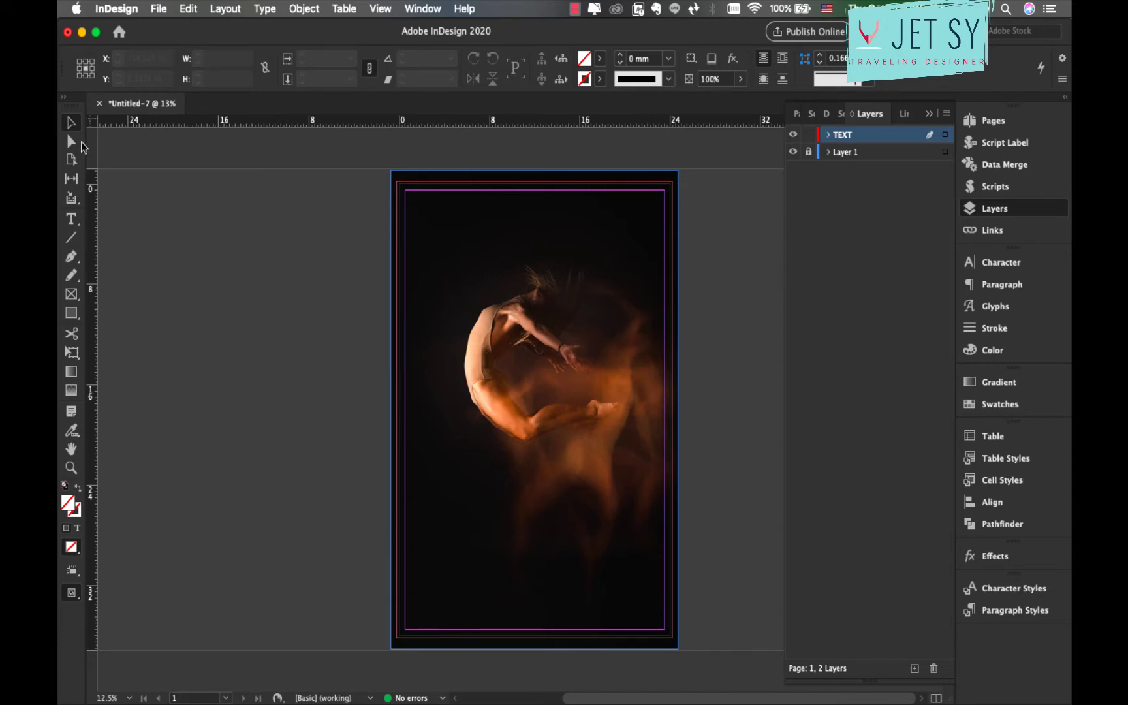
# Step: Draw a vertical line about 36.4 in long from the upper to the lower bleed edge and center it on the page
pyautogui.click(79, 238)
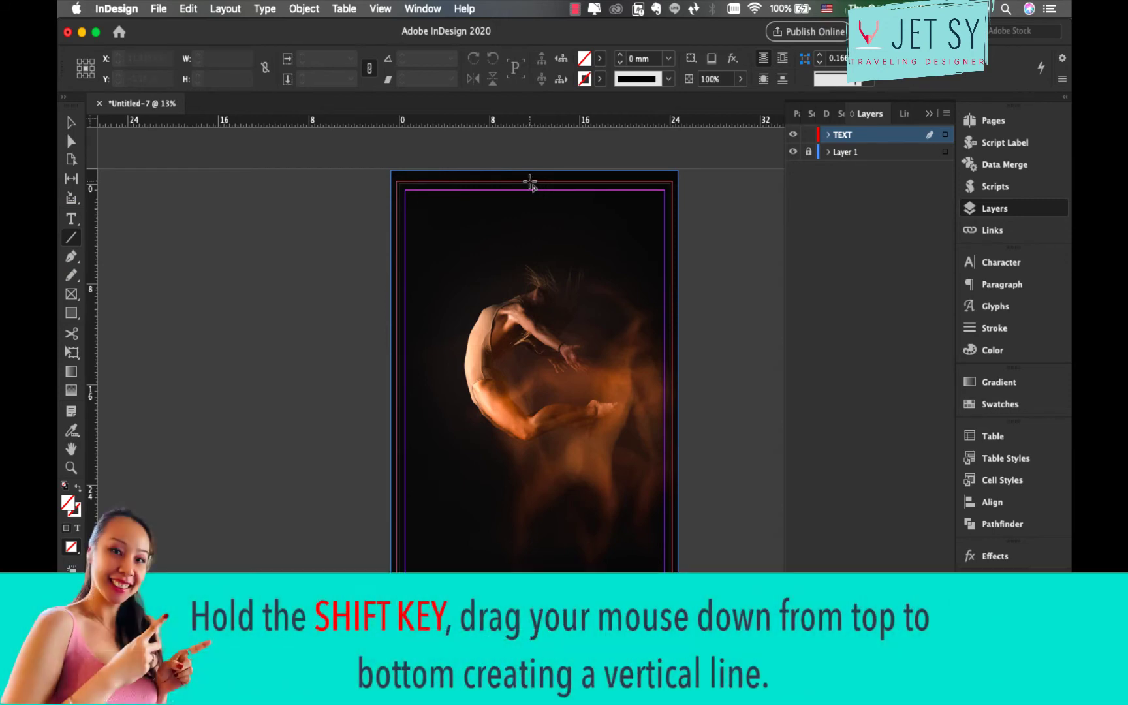
pyautogui.moveTo(530, 184); pyautogui.dragTo(512, 637)
pyautogui.click(74, 124)
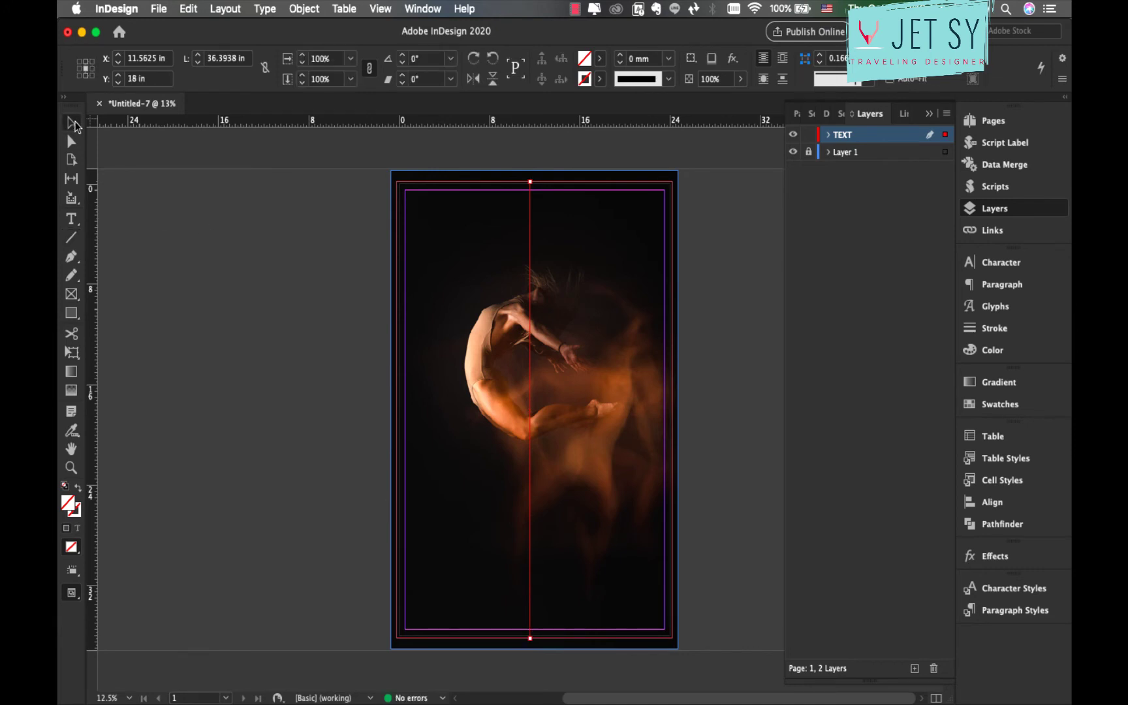
pyautogui.moveTo(530, 283); pyautogui.dragTo(534, 285)
pyautogui.press('super+equal')
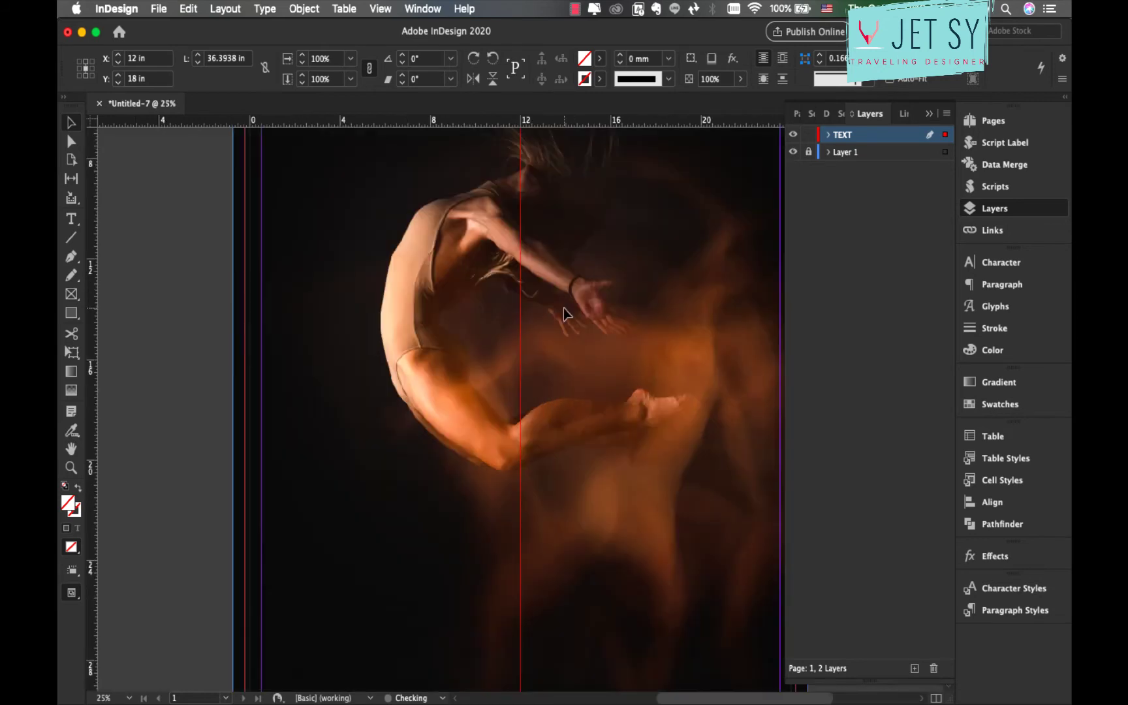
# Step: Add the text MOVE along the vertical line with the Type on a Path tool
pyautogui.scroll(5, 563, 309)
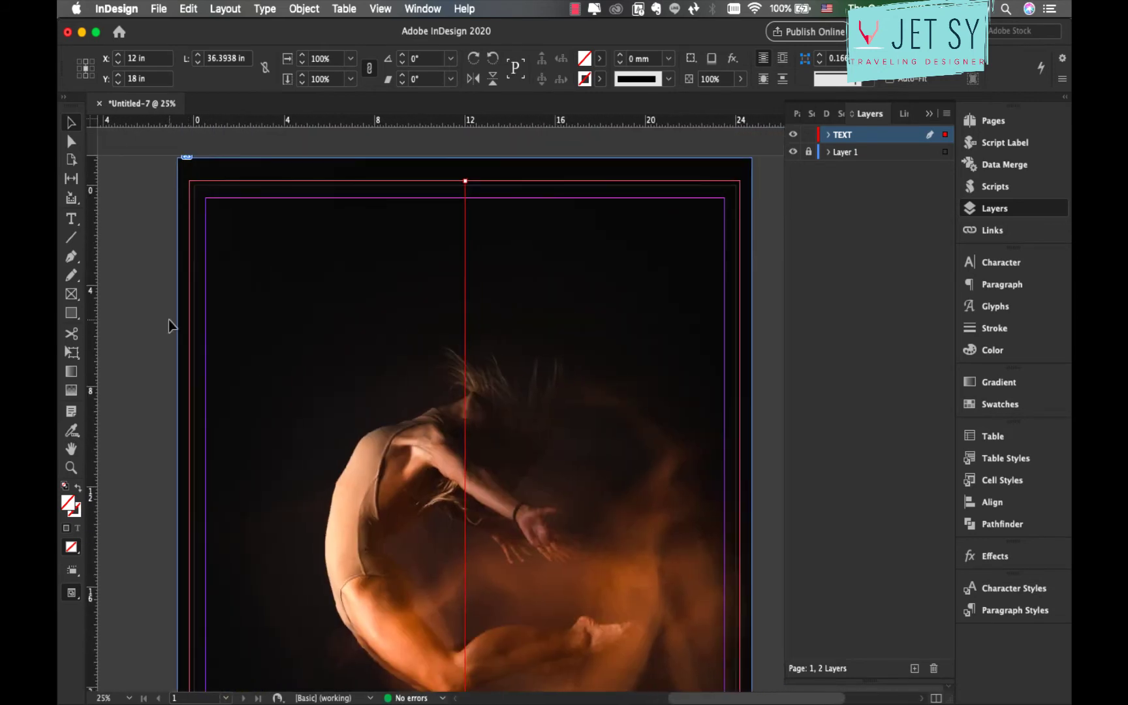
pyautogui.click(76, 224)
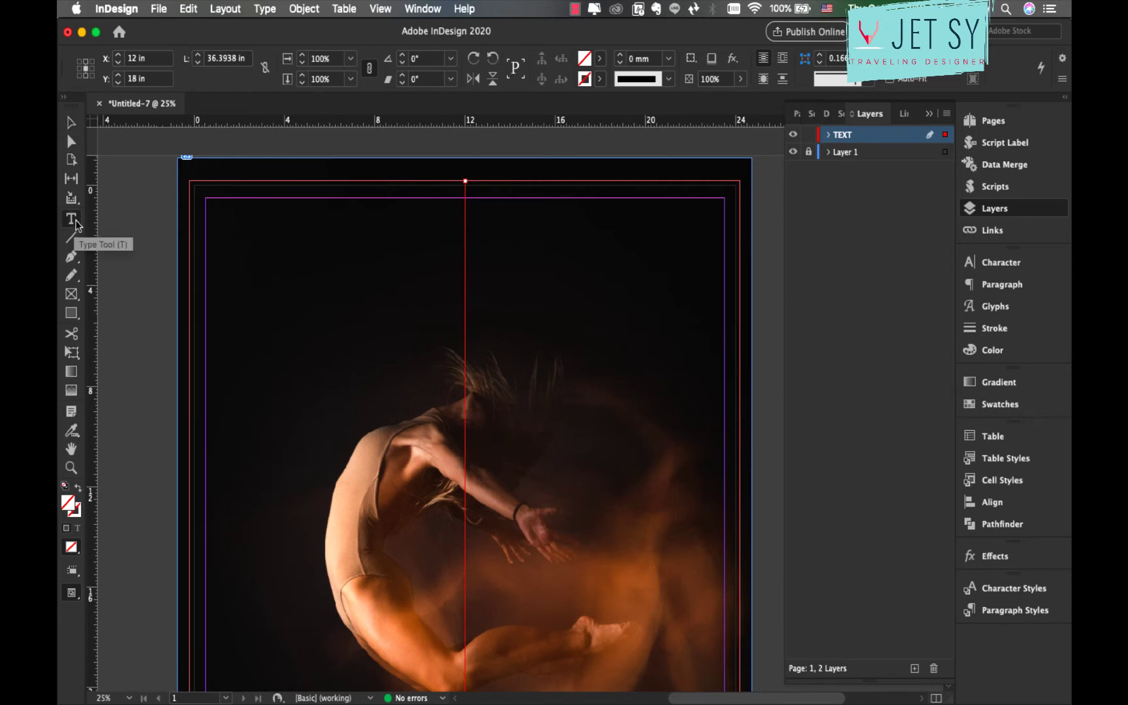
pyautogui.moveTo(75, 224); pyautogui.dragTo(135, 252)
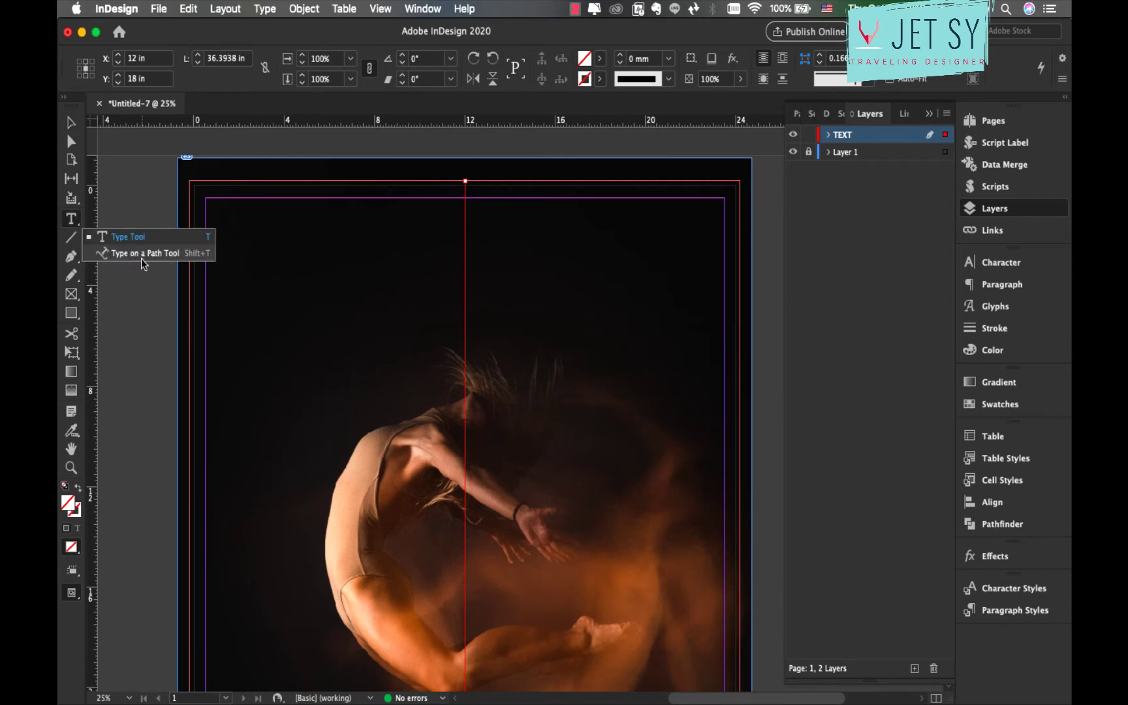
pyautogui.click(141, 259)
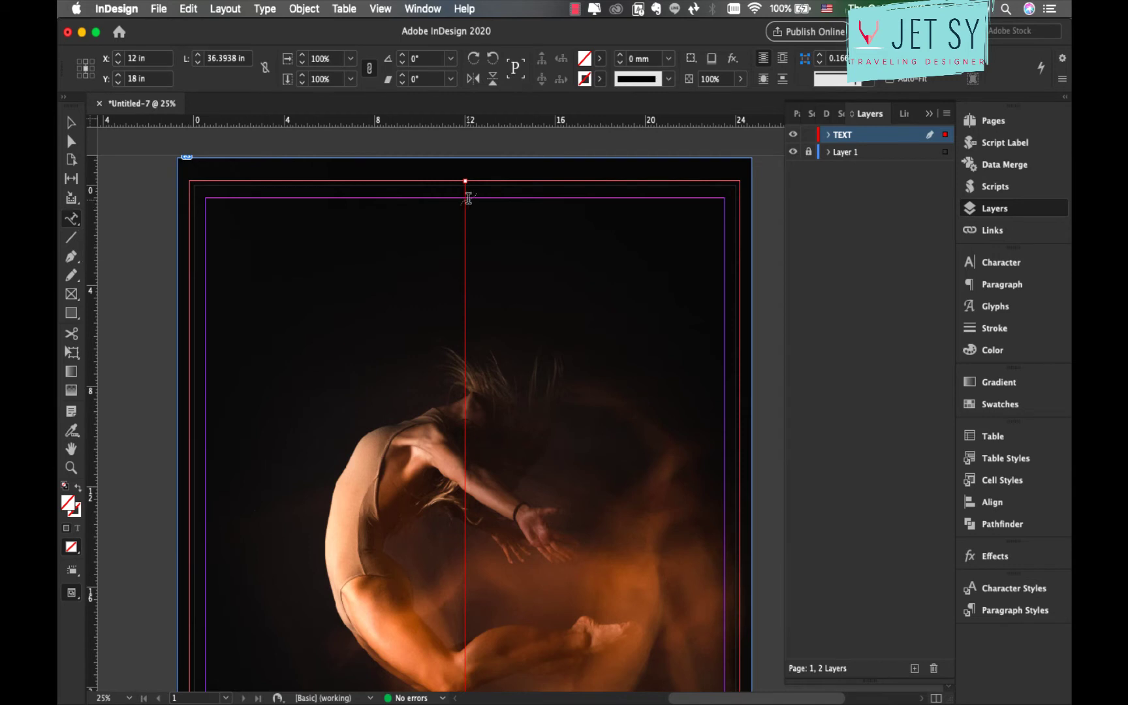
pyautogui.click(468, 198)
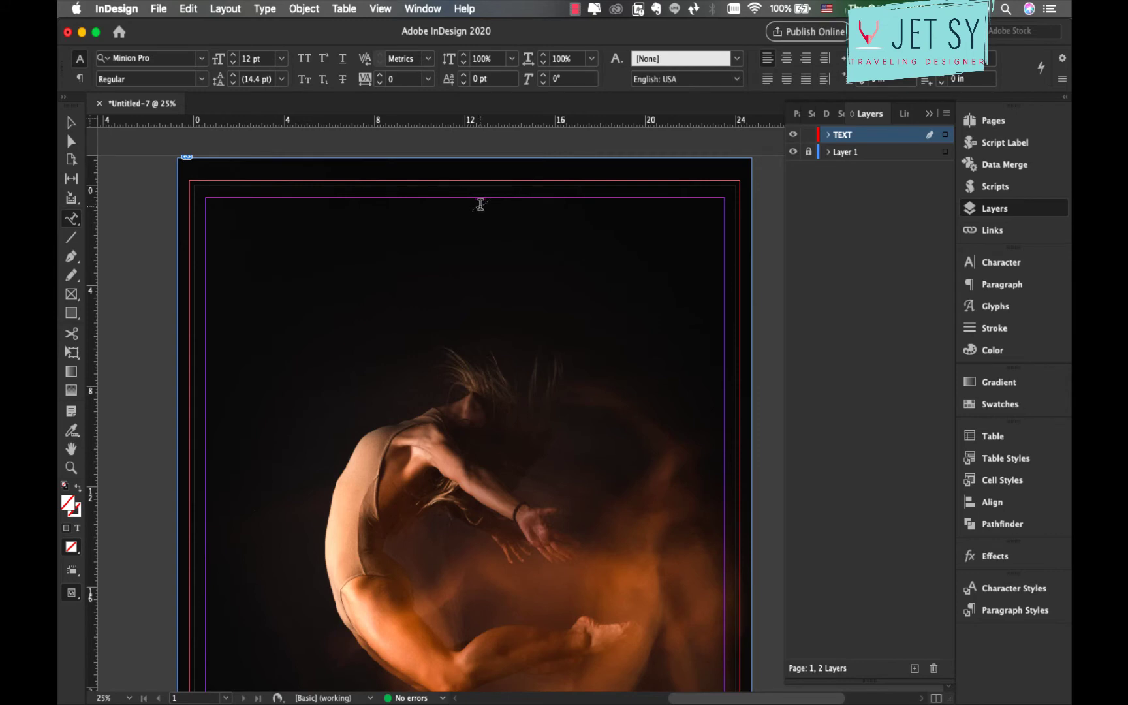
pyautogui.click(467, 189)
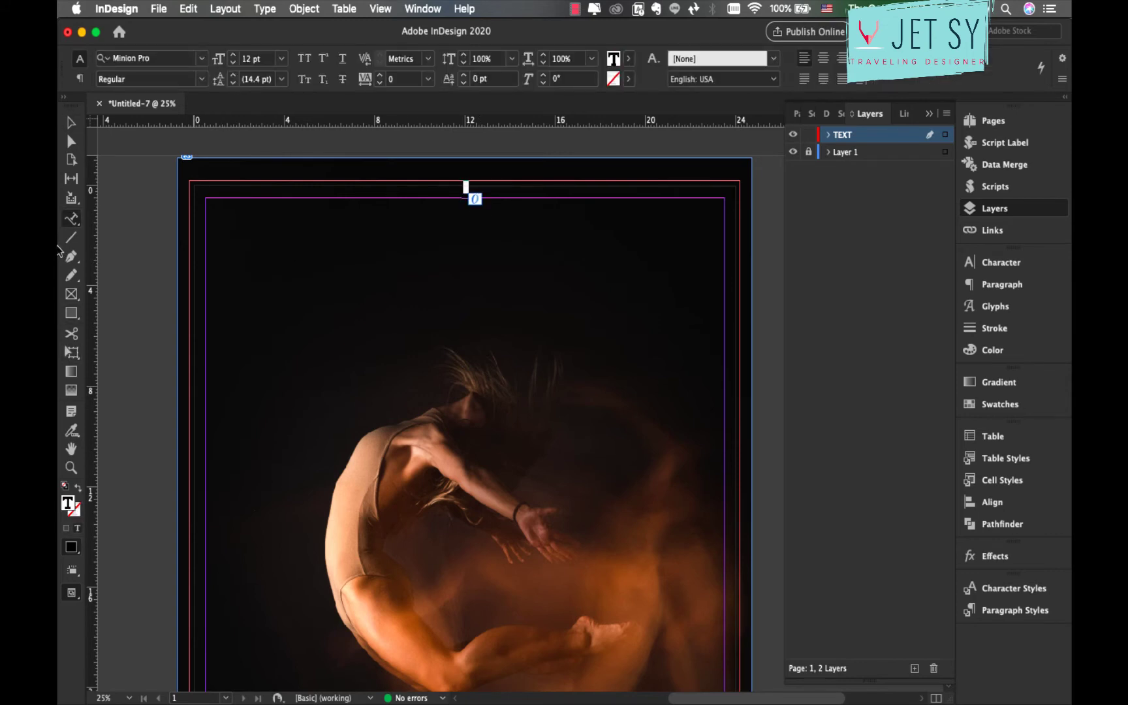
# Step: Set the MOVE text to 500 pt and color it yellow with the C=0 M=0 Y=100 K=0 swatch
pyautogui.moveTo(78, 223); pyautogui.dragTo(119, 234)
pyautogui.click(1001, 405)
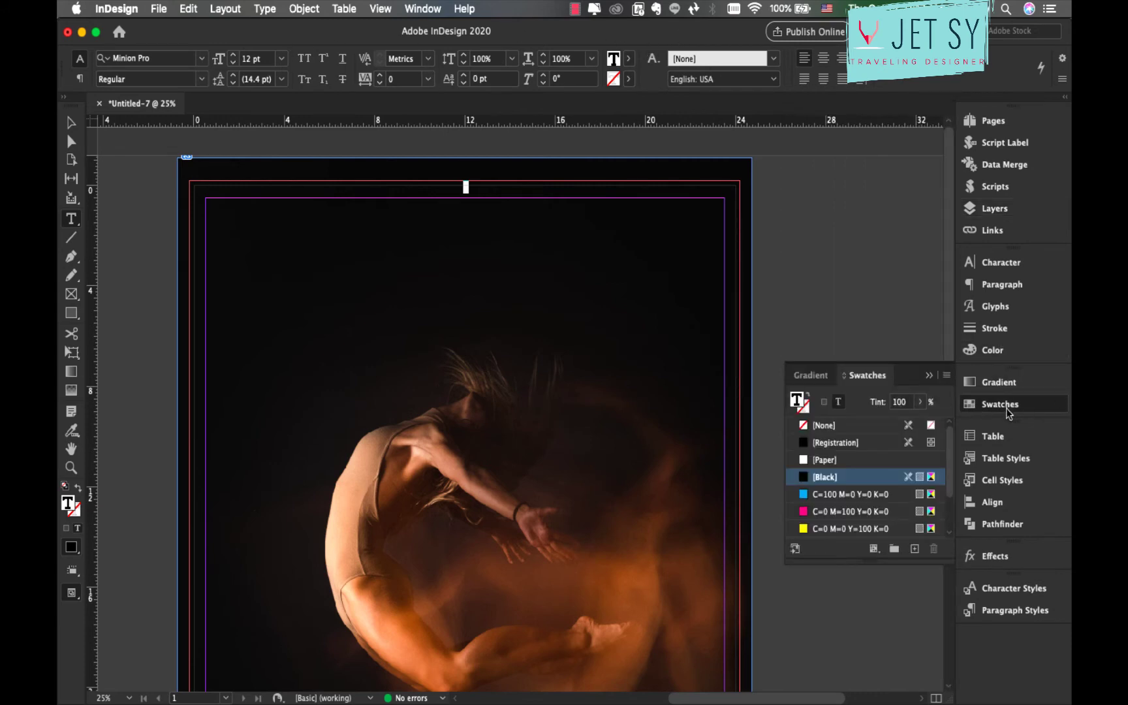
pyautogui.click(423, 9)
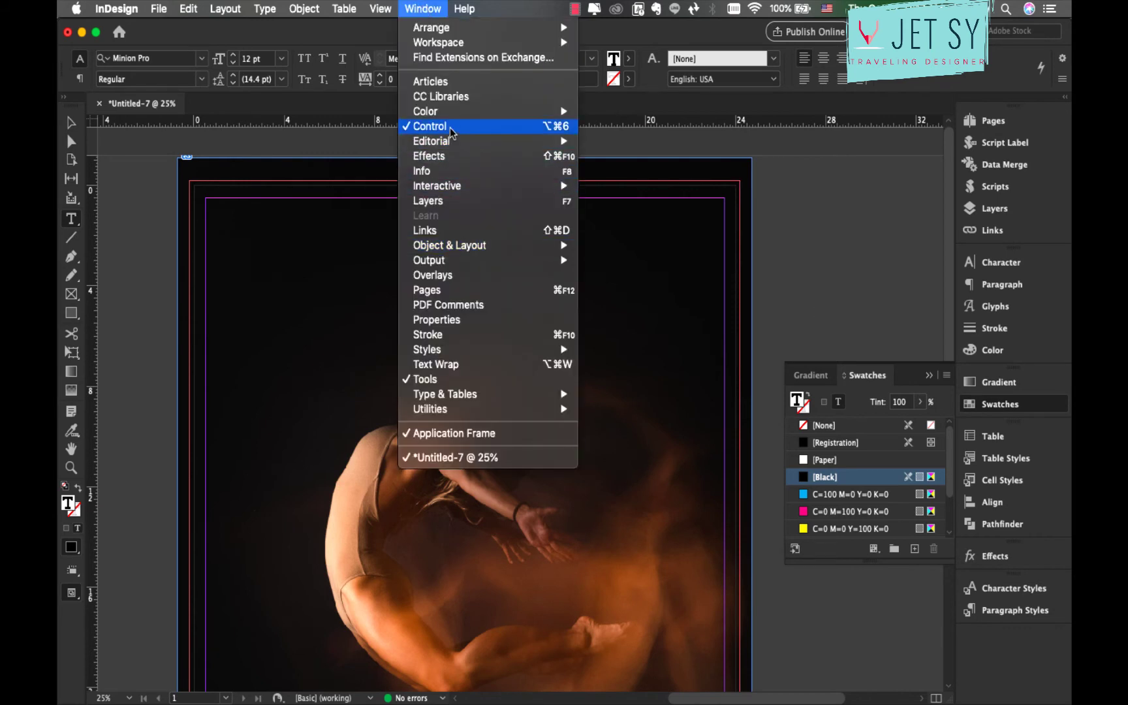
pyautogui.moveTo(457, 112)
pyautogui.click(789, 201)
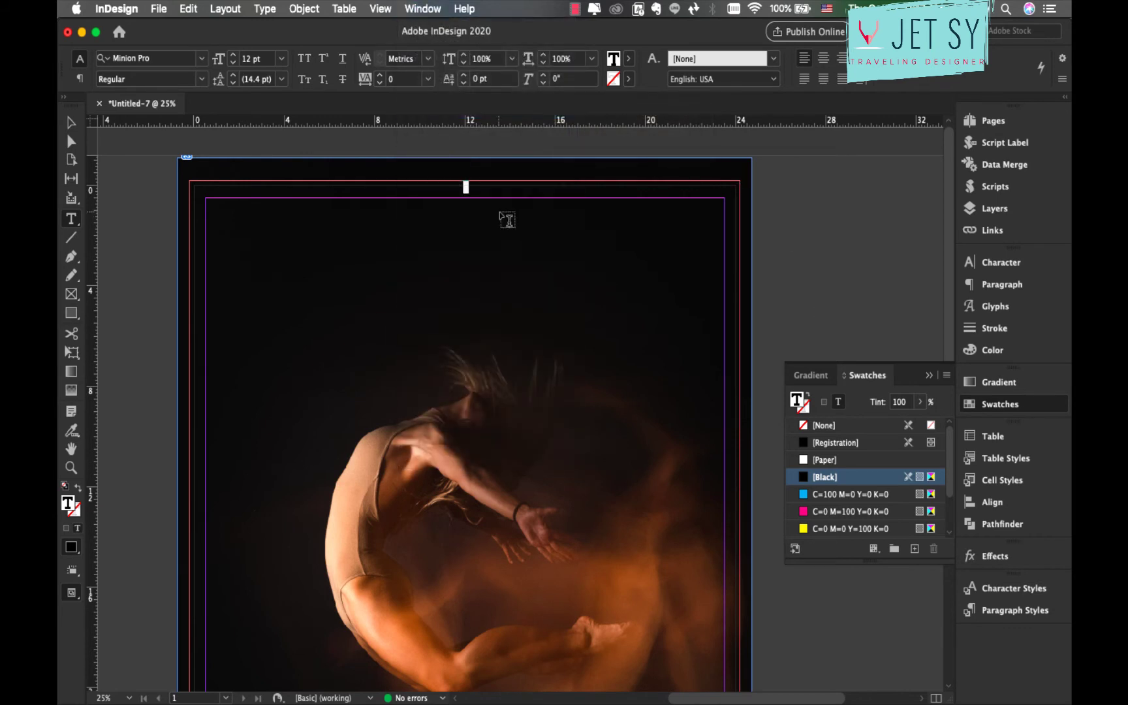
pyautogui.click(248, 60)
pyautogui.write('500')
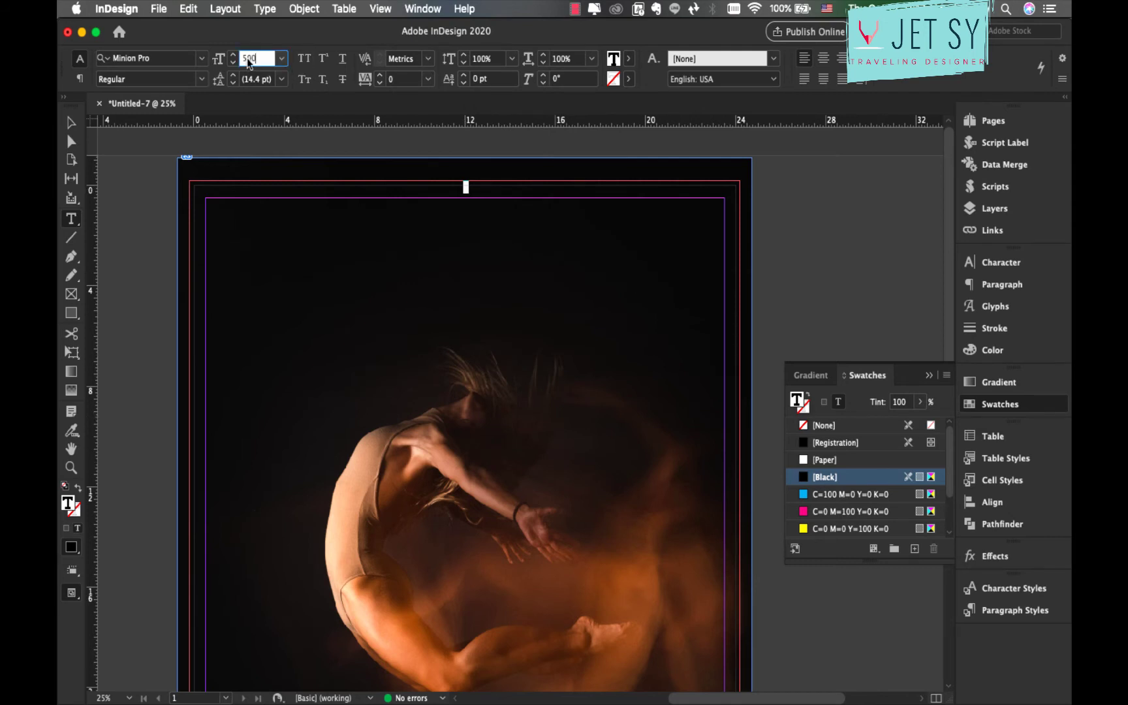
pyautogui.click(628, 59)
pyautogui.press('Down')
pyautogui.press('Down')
pyautogui.press('Down')
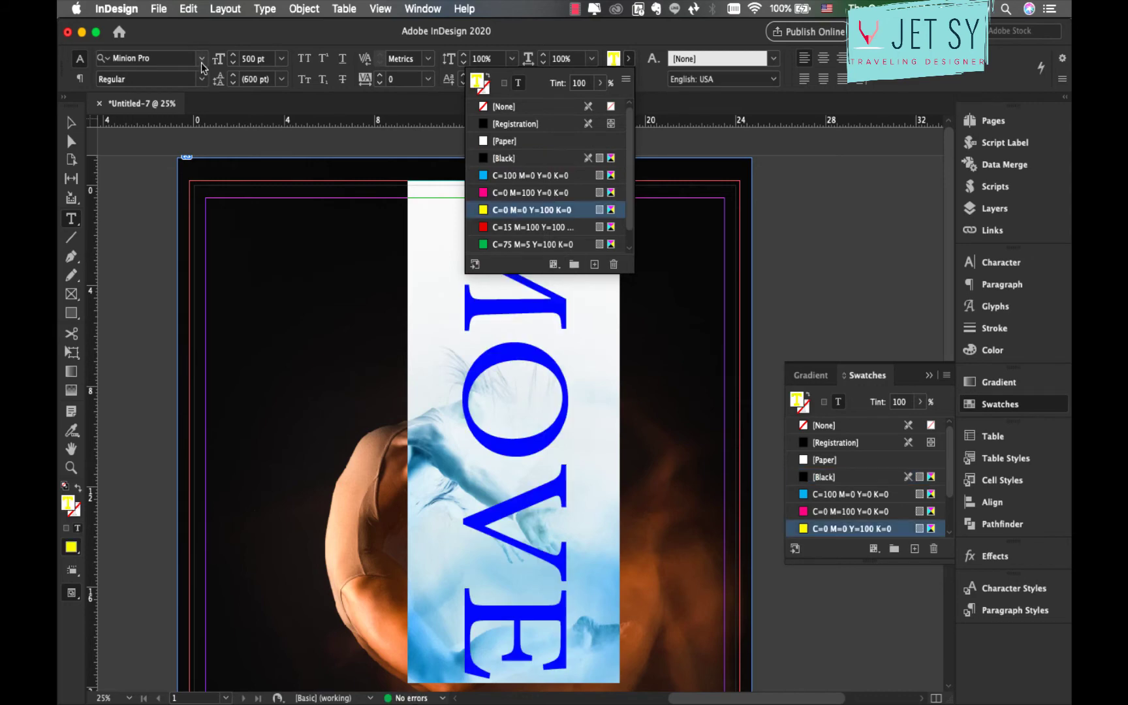
# Step: Change the MOVE text's font to LotusEater and its size to 450 pt
pyautogui.click(201, 61)
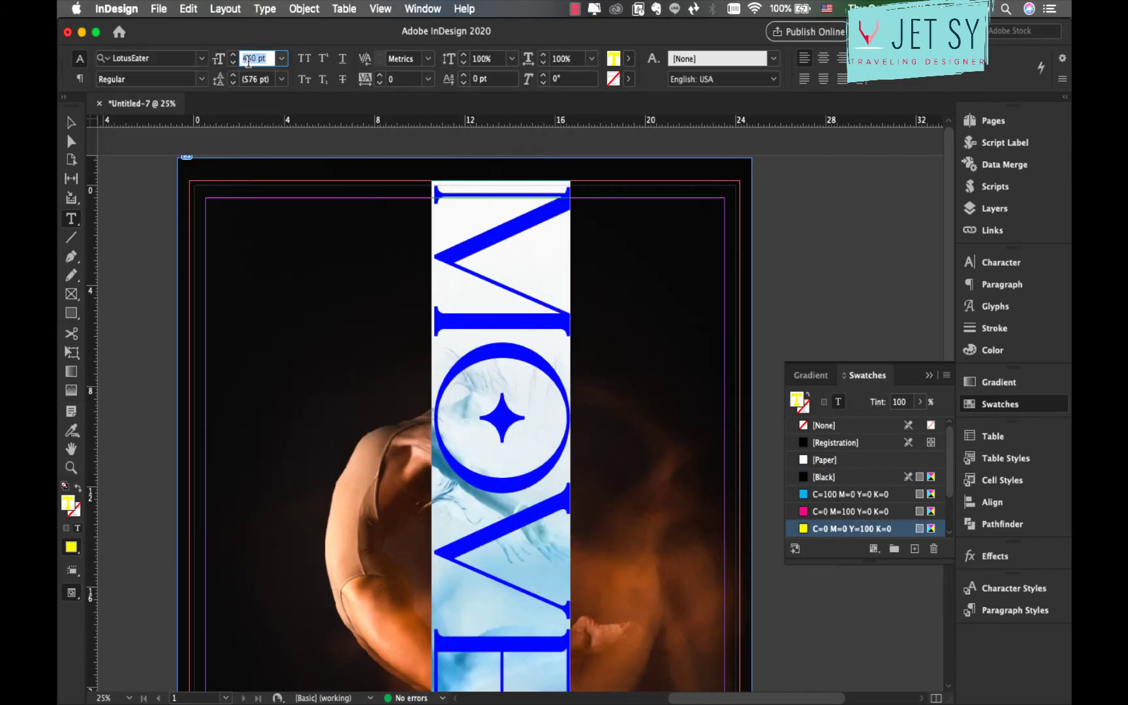
pyautogui.write('450')
pyautogui.press('Return')
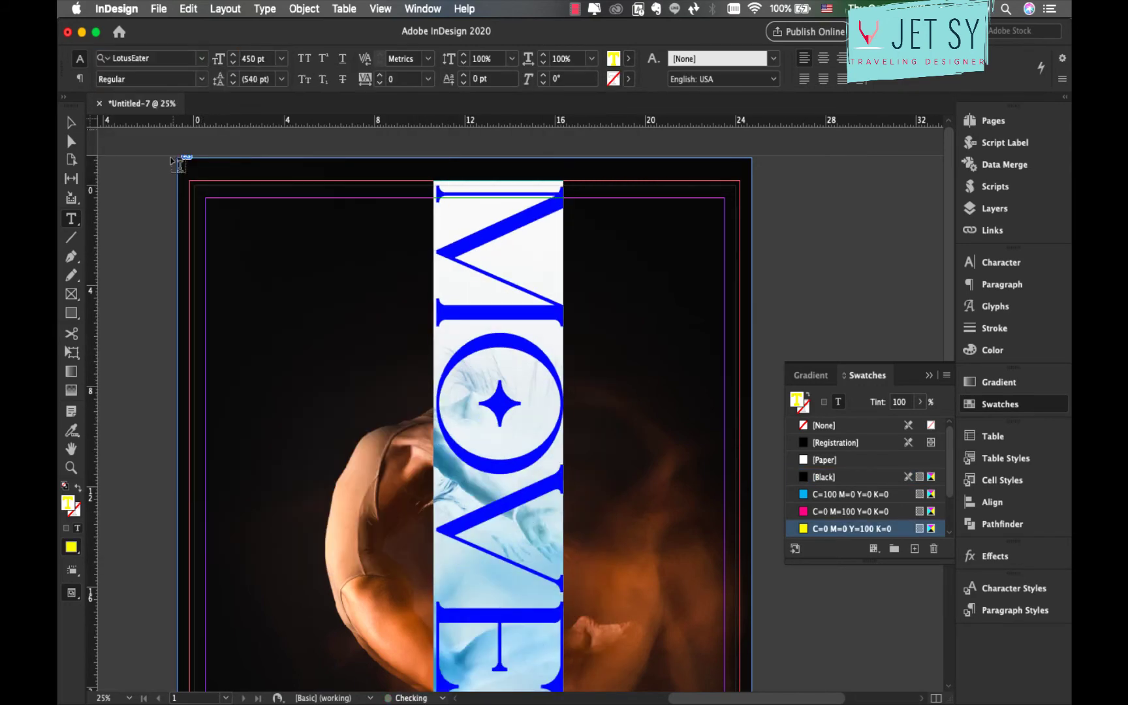
# Step: Apply Justify All Lines to the MOVE text so its letters spread along the full length of the line
pyautogui.click(928, 376)
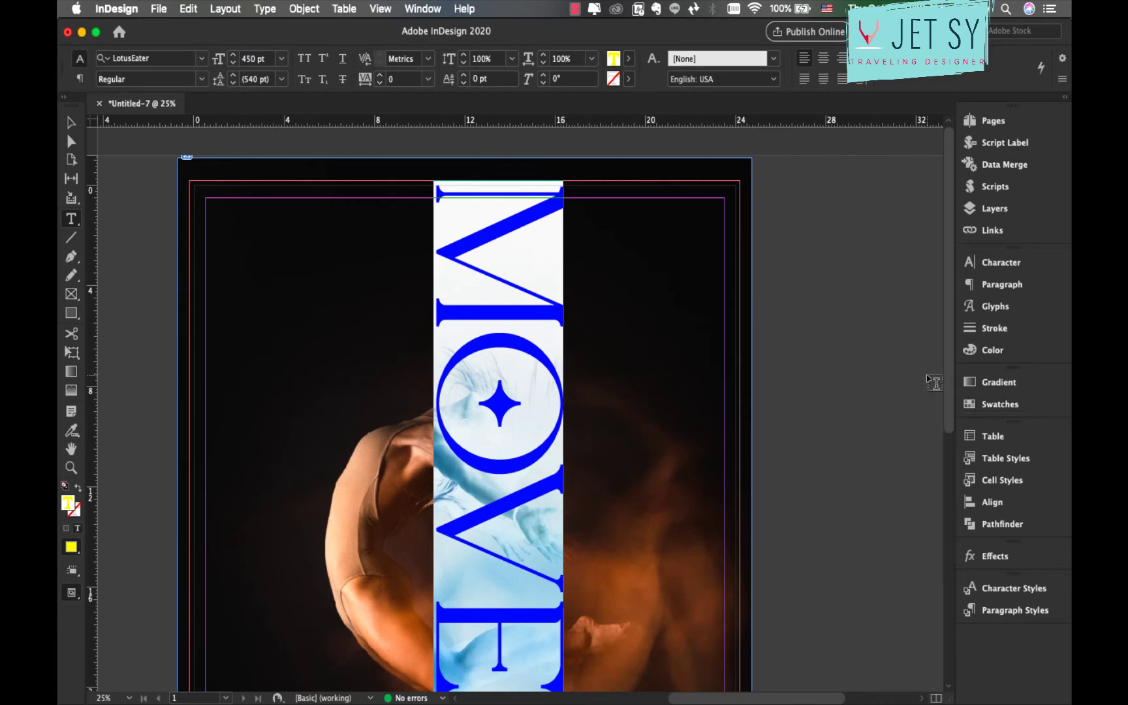
pyautogui.click(1006, 287)
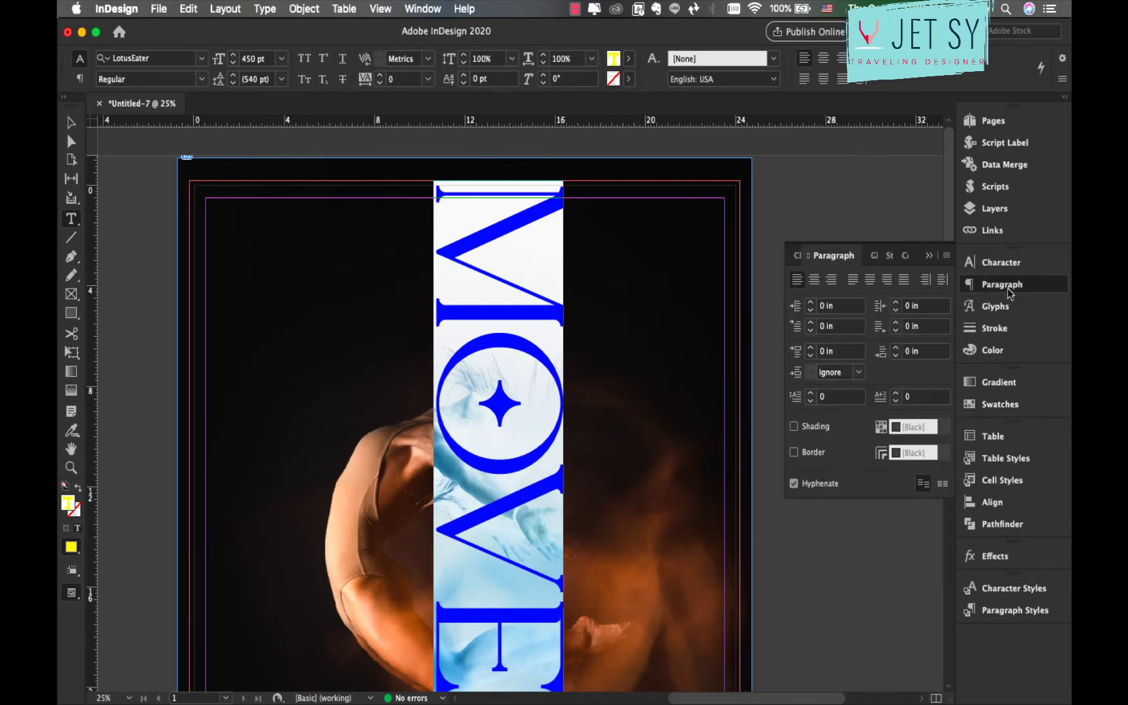
pyautogui.click(423, 9)
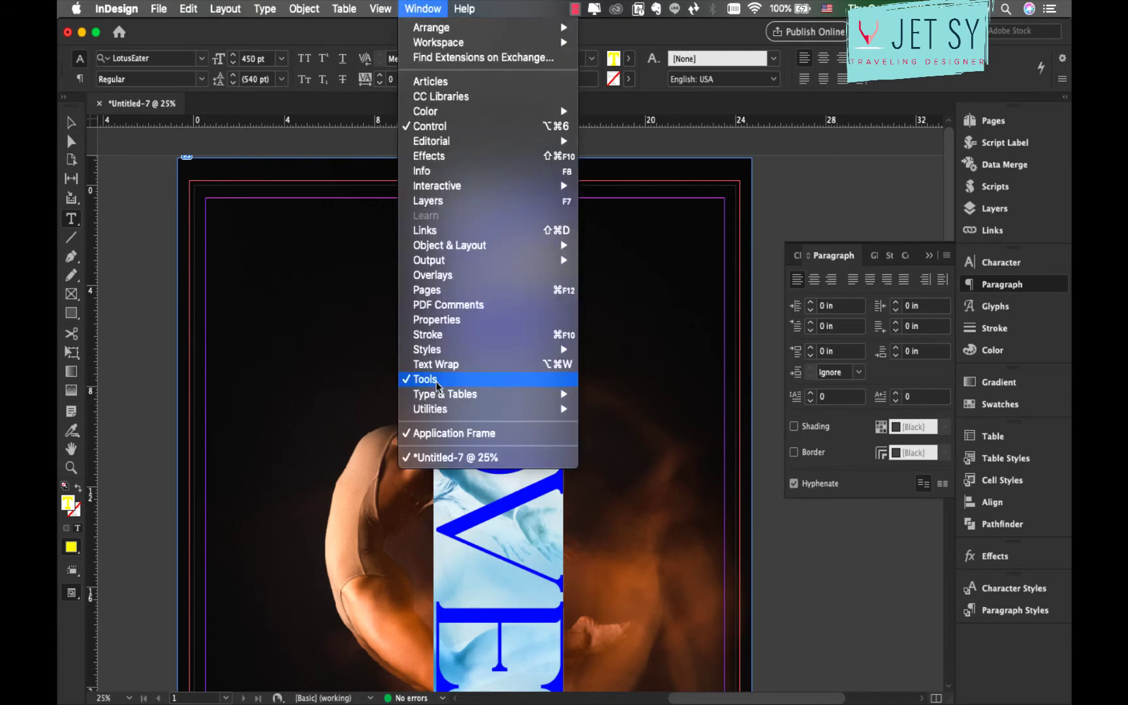
pyautogui.moveTo(466, 400)
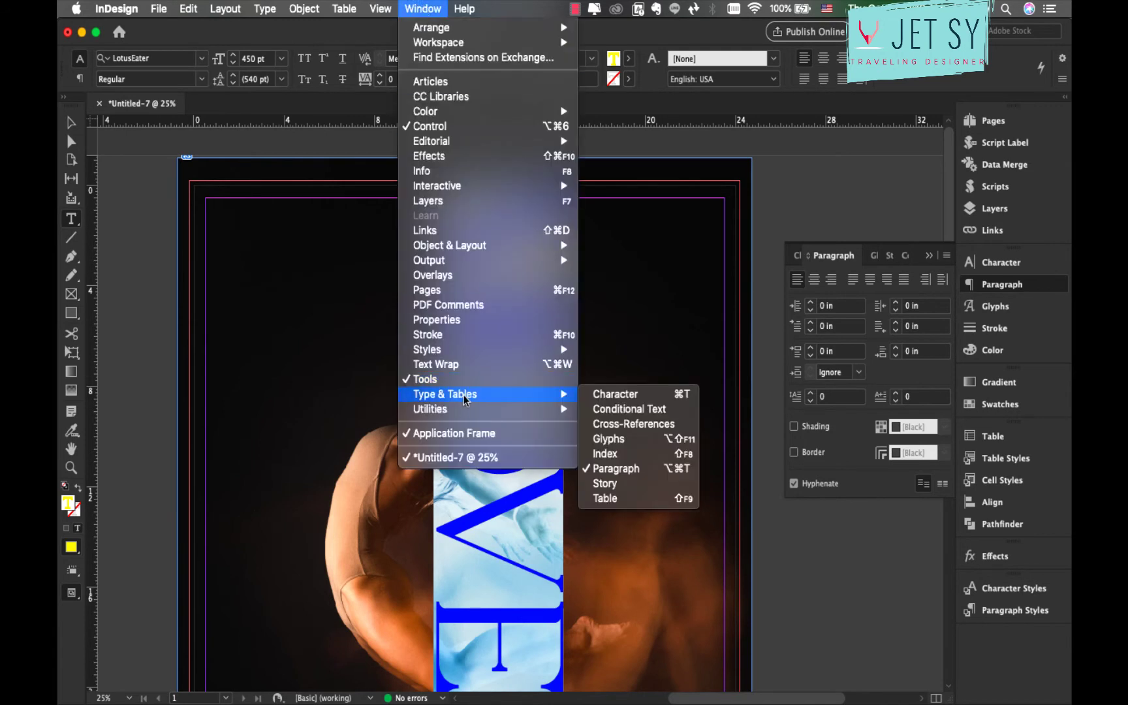
pyautogui.click(645, 469)
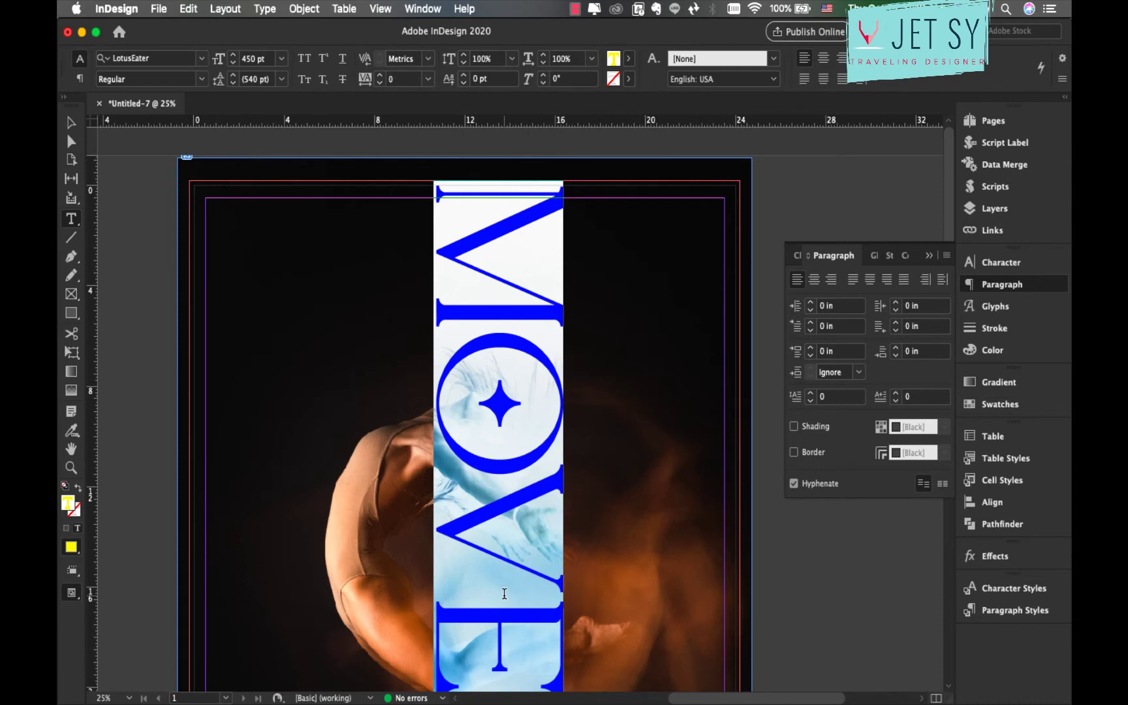
pyautogui.click(908, 286)
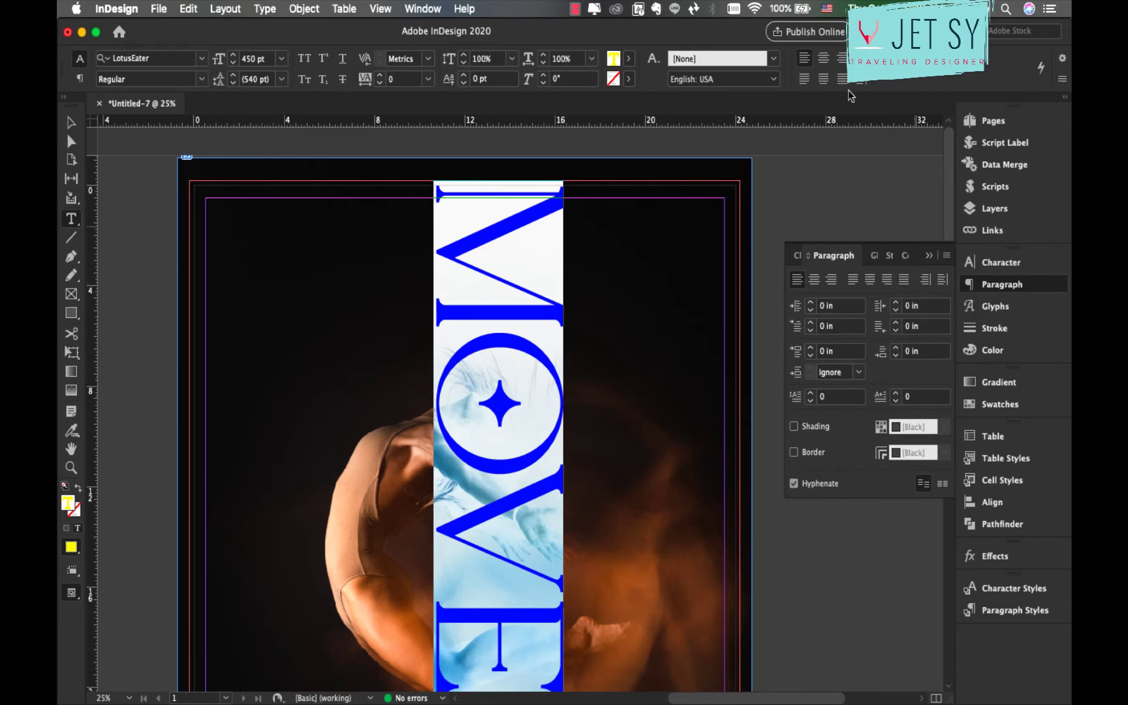
pyautogui.press('super+minus')
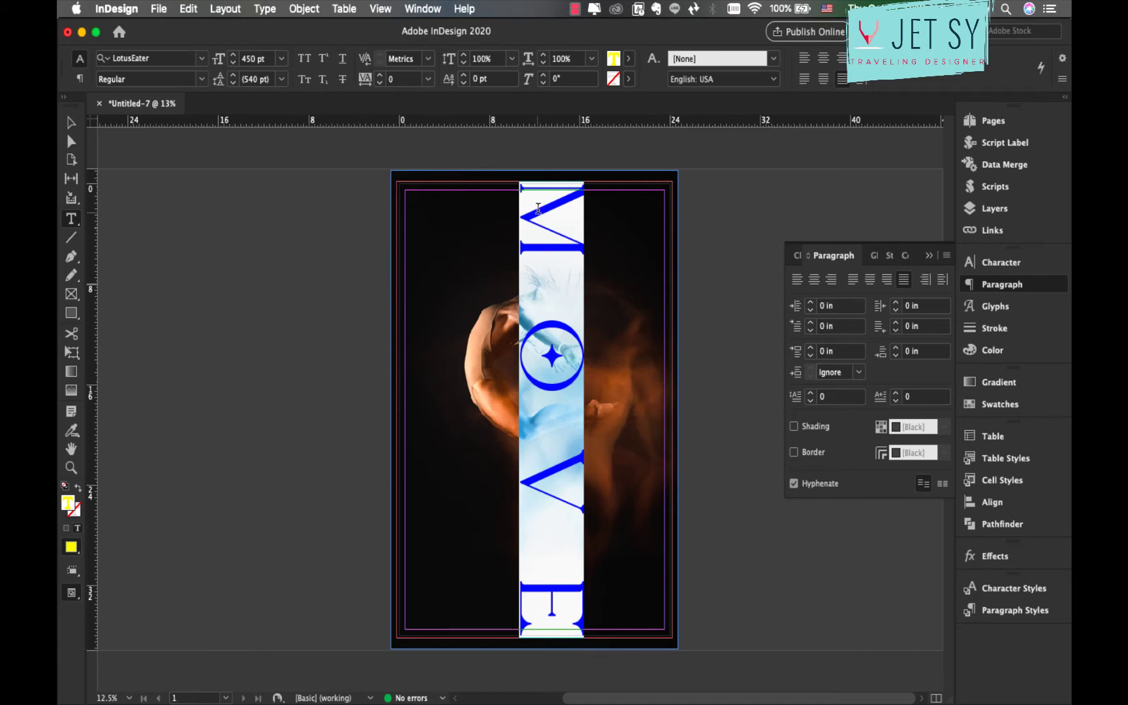
# Step: Set the MOVE text's path effect to Stair Step and its path alignment to Center so the letters stand upright
pyautogui.click(71, 123)
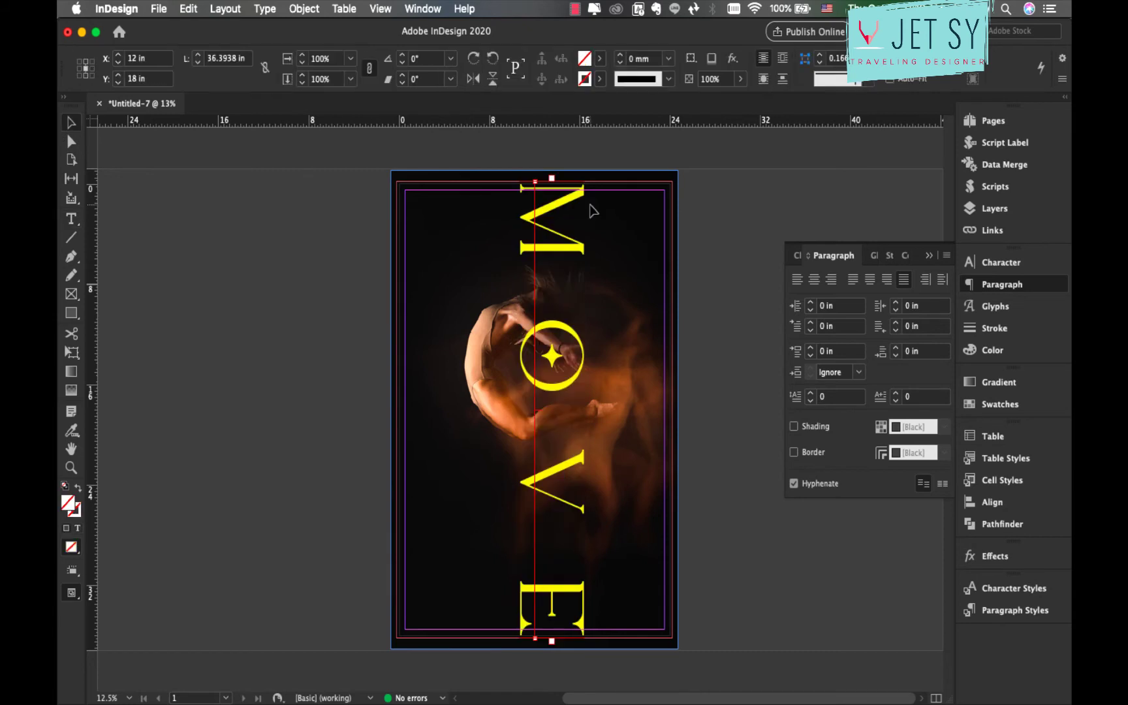
pyautogui.scroll(5, 584, 185)
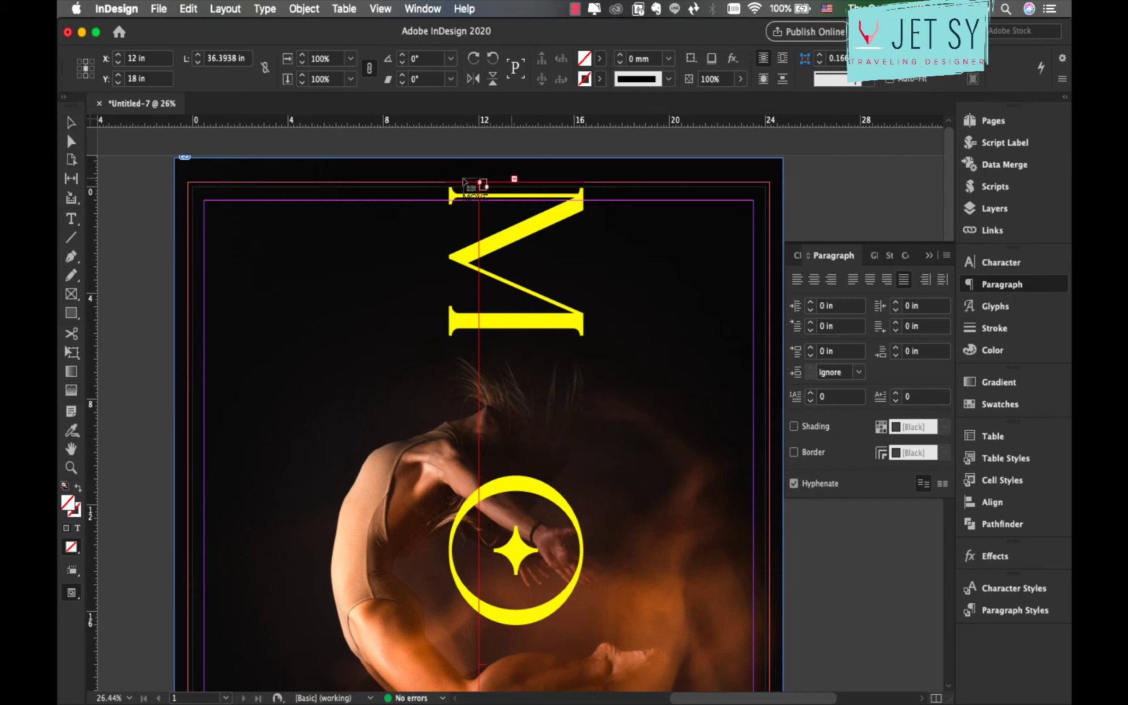
pyautogui.scroll(-2, 519, 186)
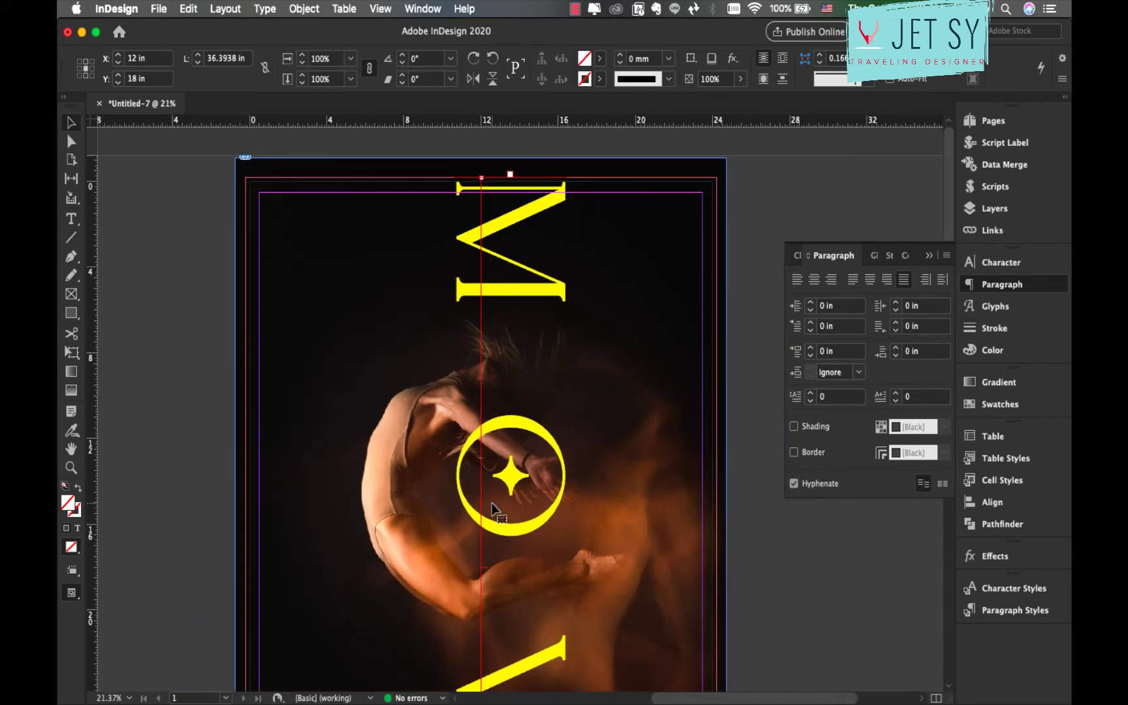
pyautogui.scroll(-3, 494, 509)
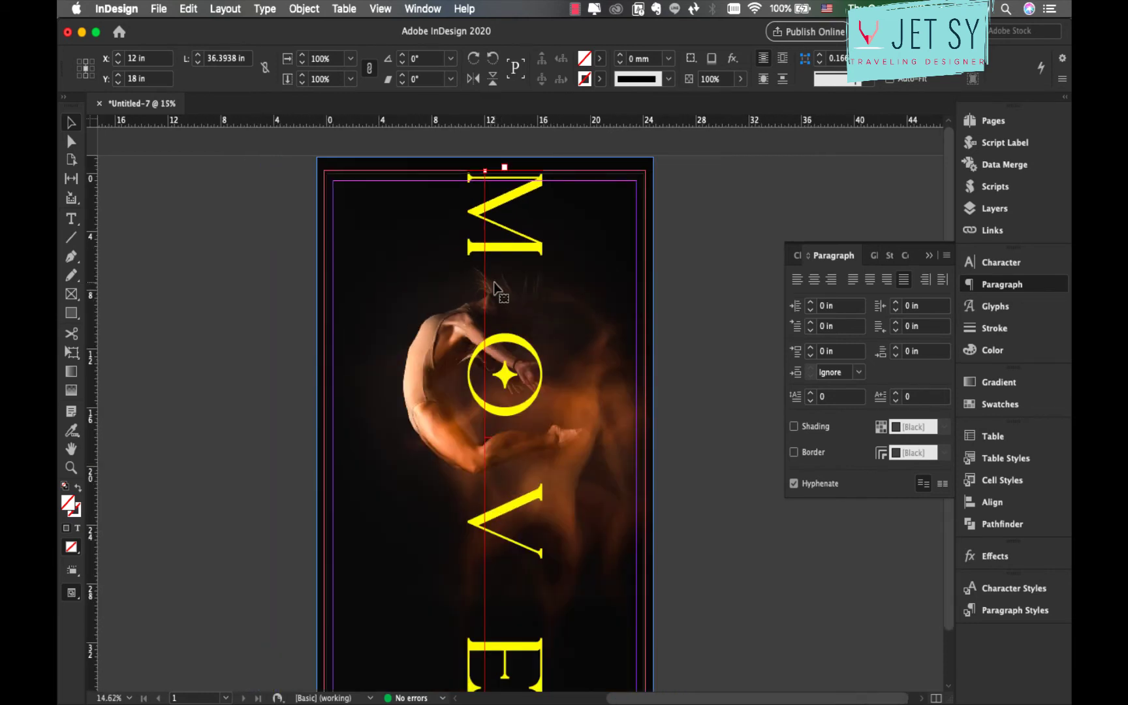
pyautogui.click(264, 9)
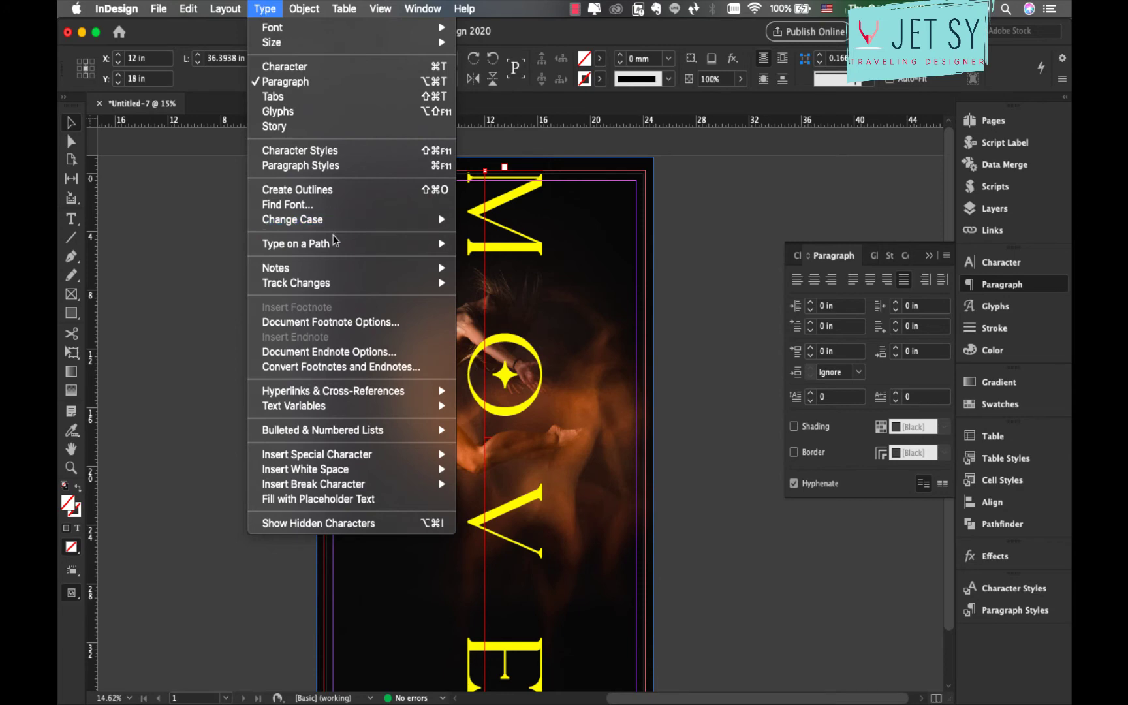
pyautogui.moveTo(327, 244)
pyautogui.click(489, 244)
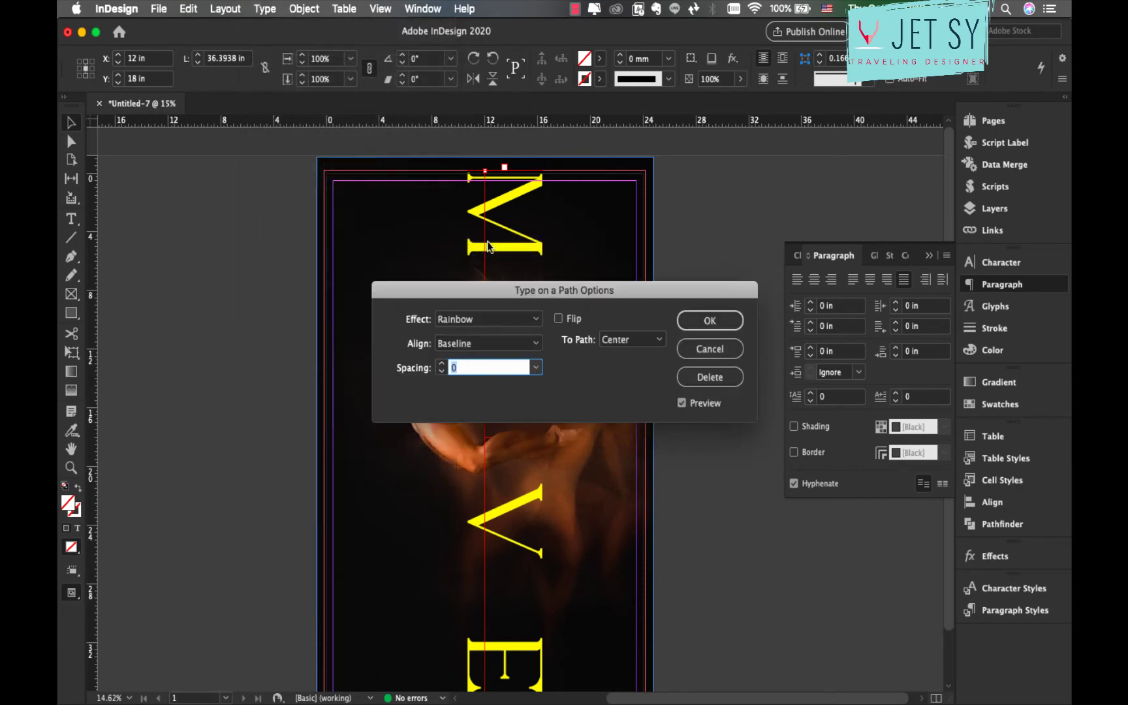
pyautogui.click(503, 319)
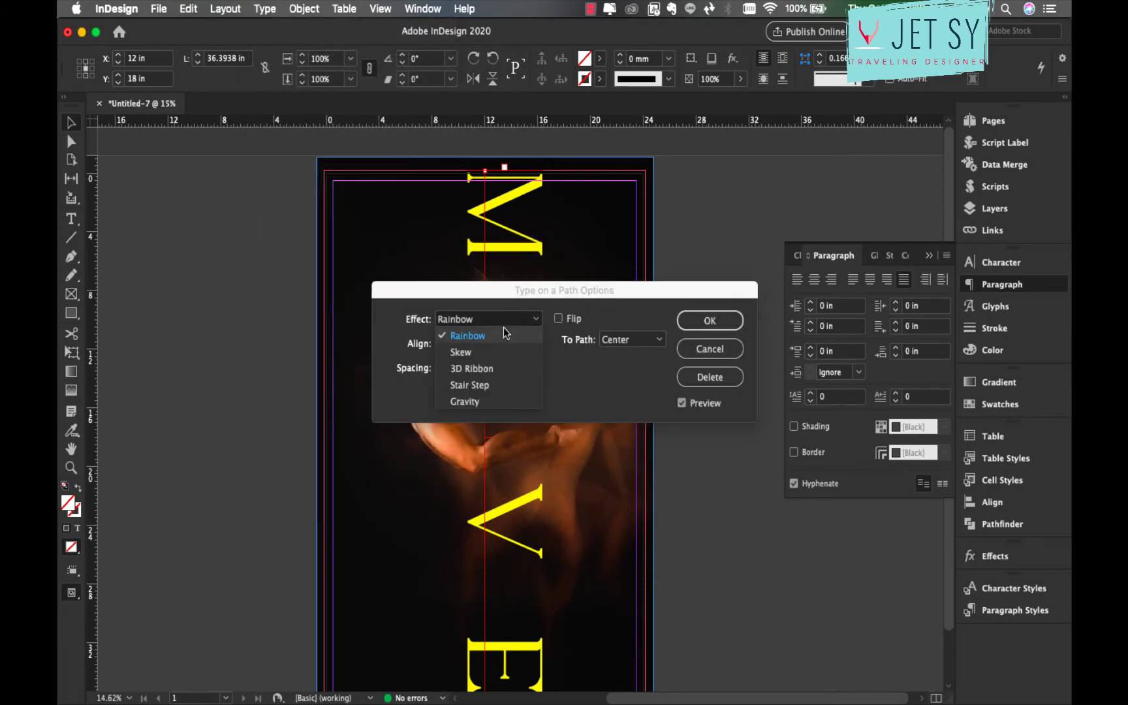
pyautogui.click(493, 384)
pyautogui.click(484, 346)
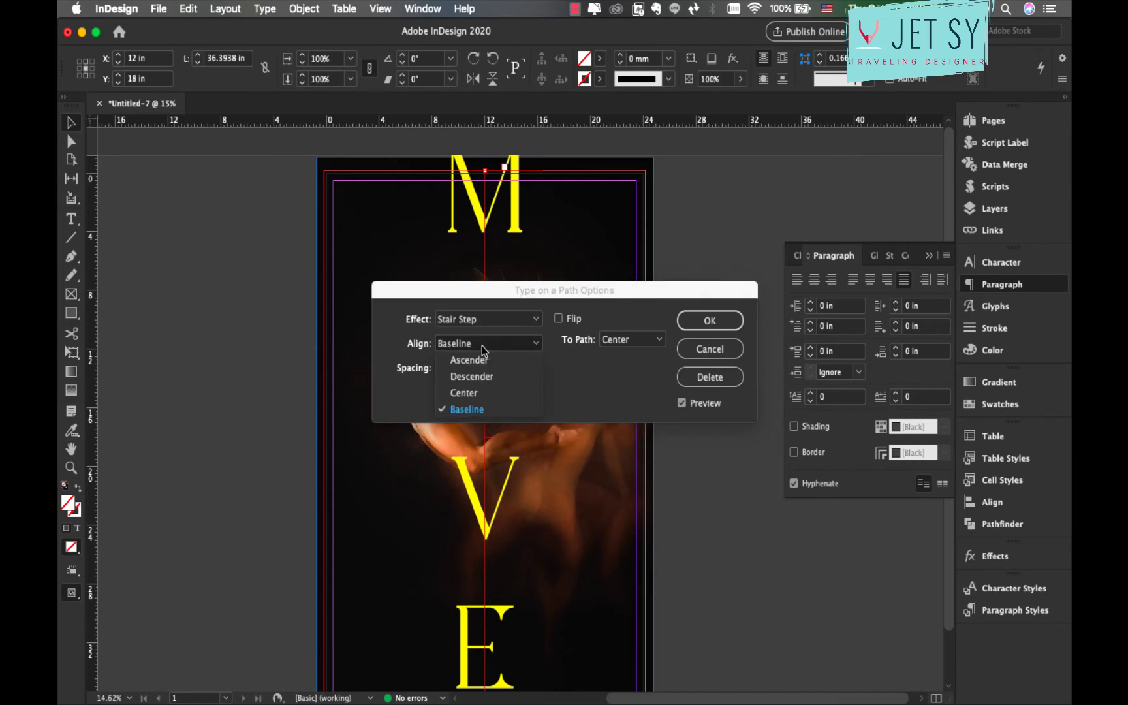
pyautogui.click(476, 395)
pyautogui.click(719, 316)
# Step: Duplicate the upright MOVE text about 3 in to the right of the original, at X 15.125 in
pyautogui.scroll(-1, 597, 393)
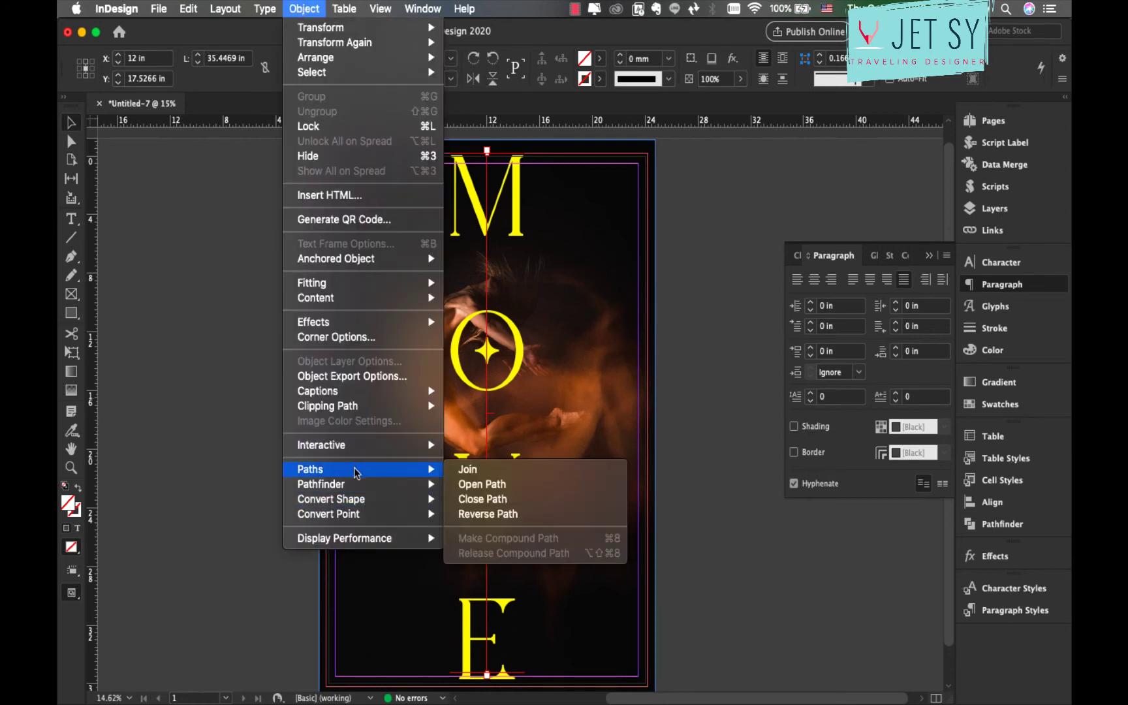
pyautogui.click(67, 123)
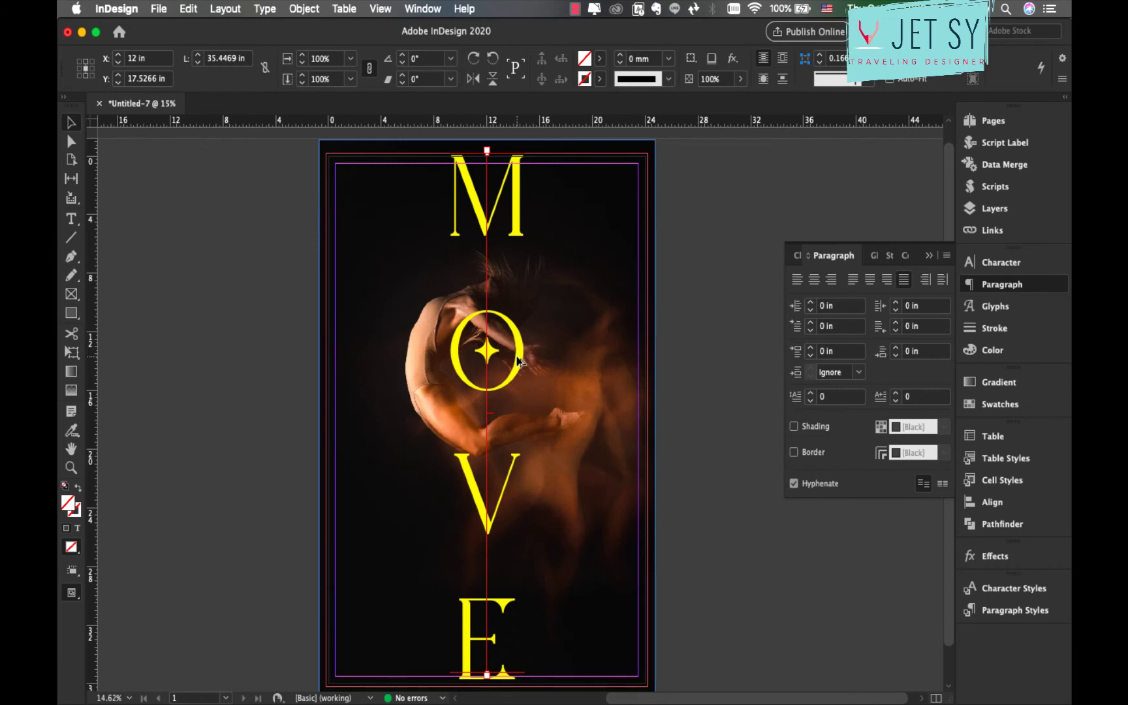
pyautogui.moveTo(517, 361); pyautogui.dragTo(560, 364)
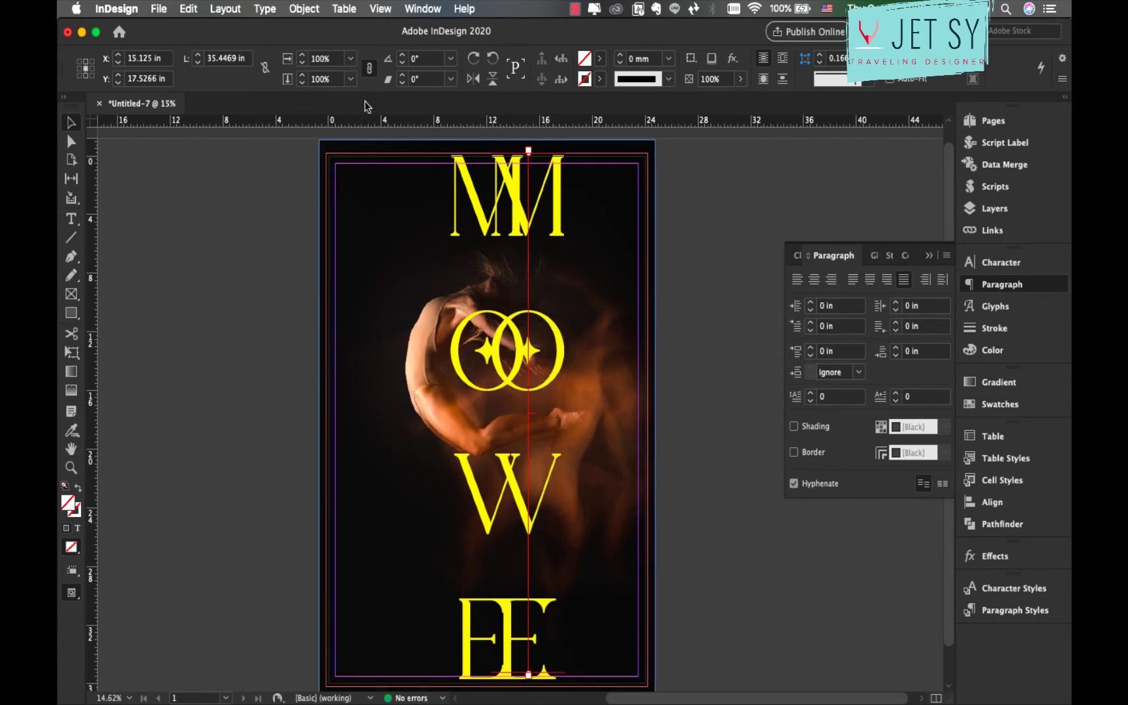
# Step: Apply a linear Gradient Feather at 0° to the MOVE copy, reversing the gradient and placing its 0% opacity stop at about 29.5%
pyautogui.click(303, 9)
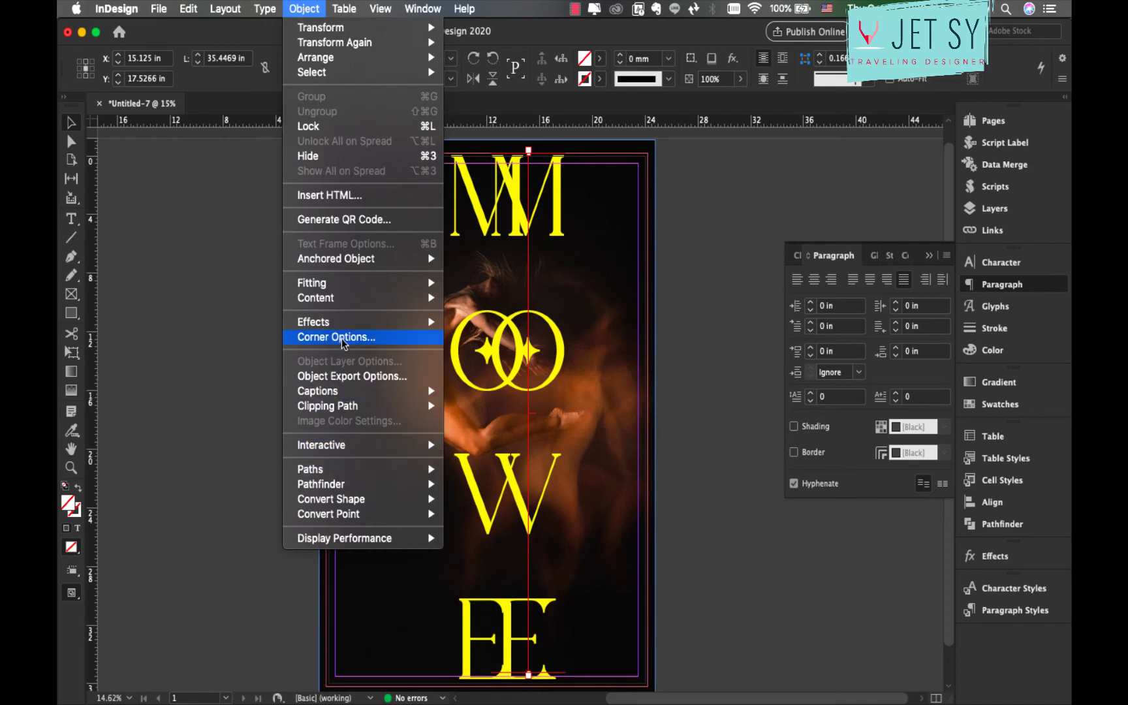
pyautogui.moveTo(342, 330)
pyautogui.click(502, 322)
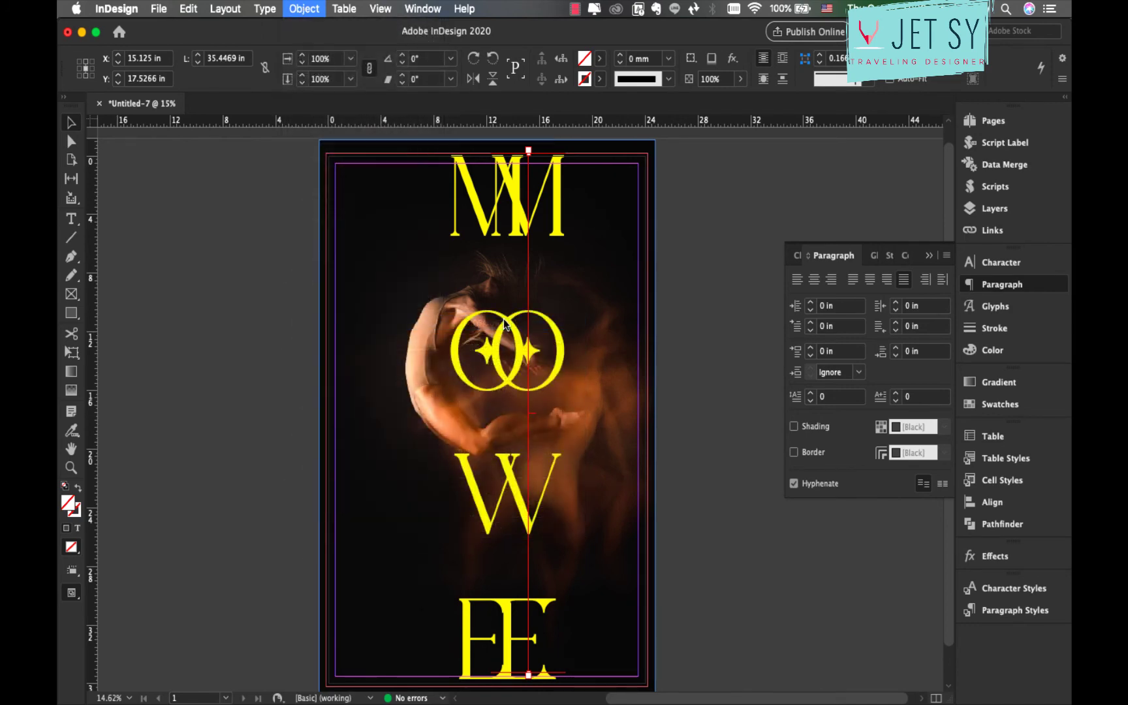
pyautogui.moveTo(637, 184); pyautogui.dragTo(890, 190)
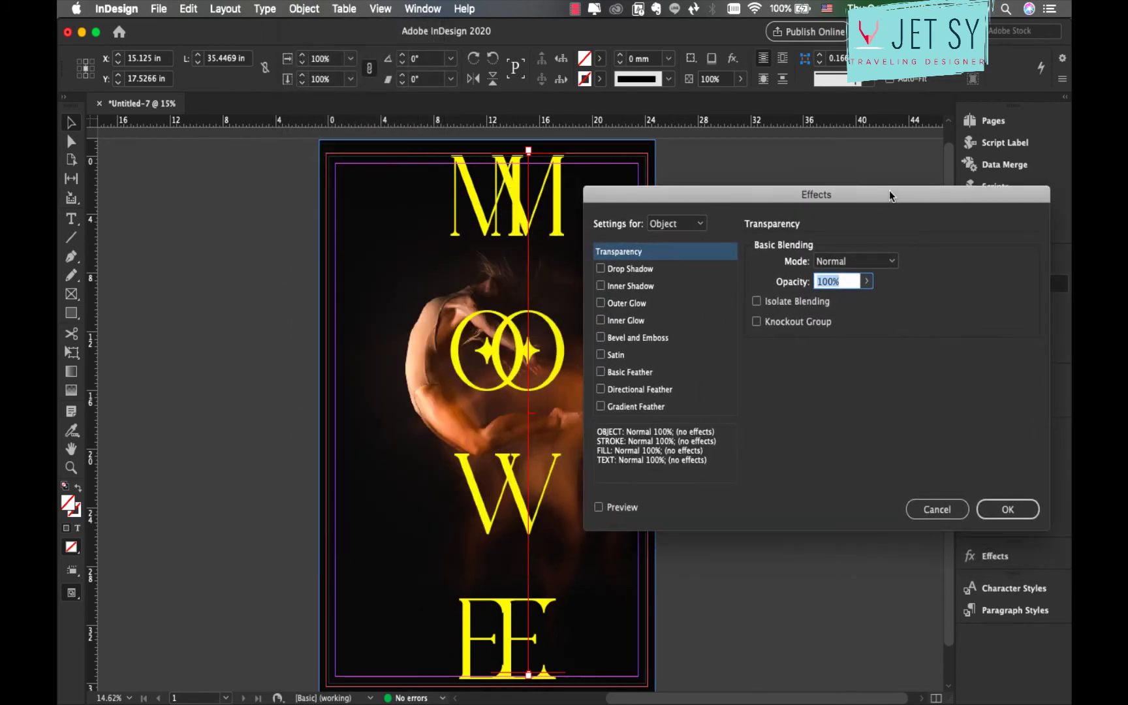
pyautogui.click(627, 407)
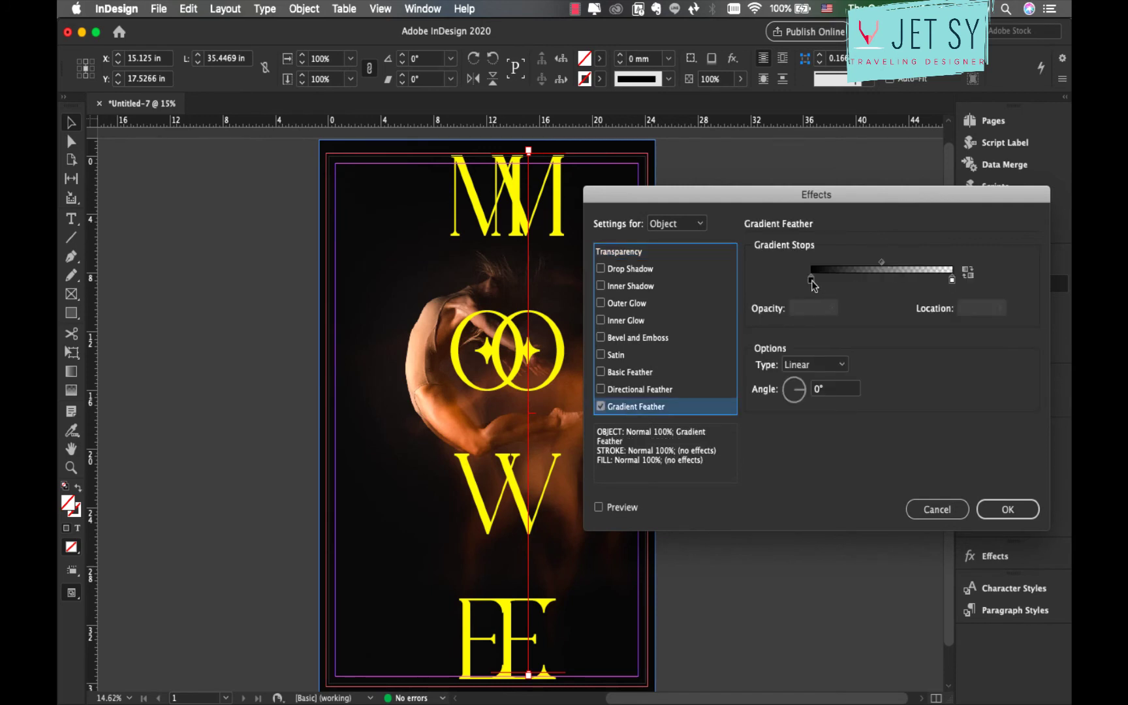
pyautogui.moveTo(813, 284)
pyautogui.mouseDown()
pyautogui.moveTo(946, 285)
pyautogui.moveTo(826, 282)
pyautogui.mouseUp()
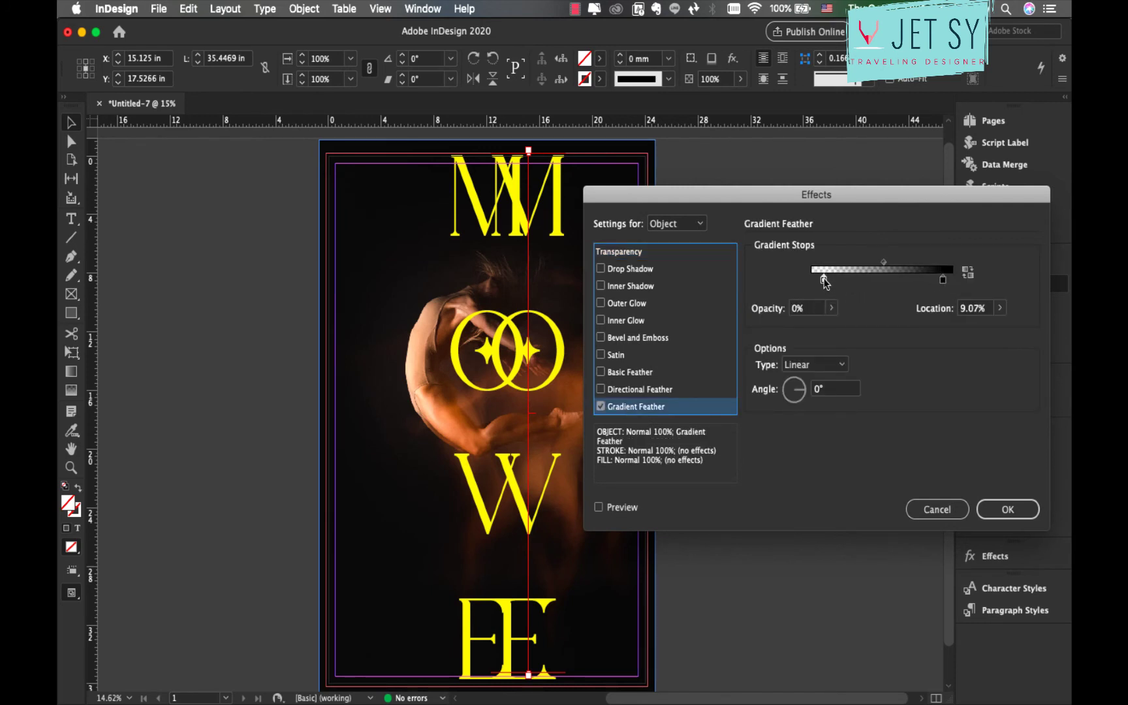
pyautogui.click(599, 507)
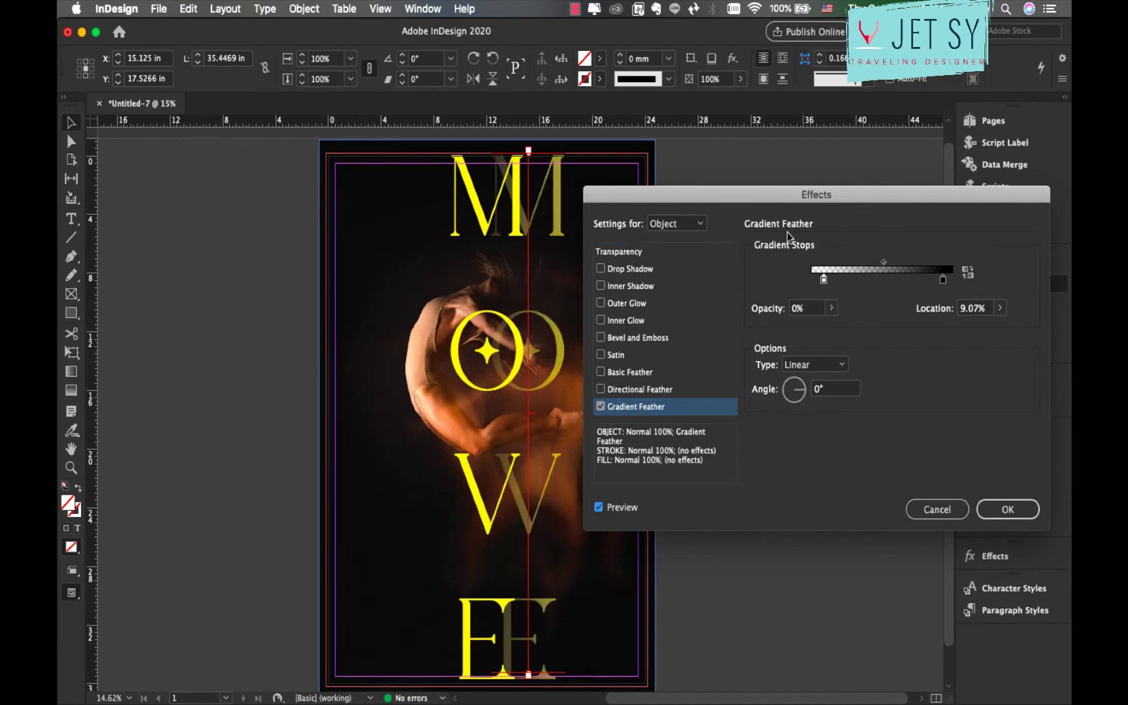
pyautogui.moveTo(826, 286); pyautogui.dragTo(853, 285)
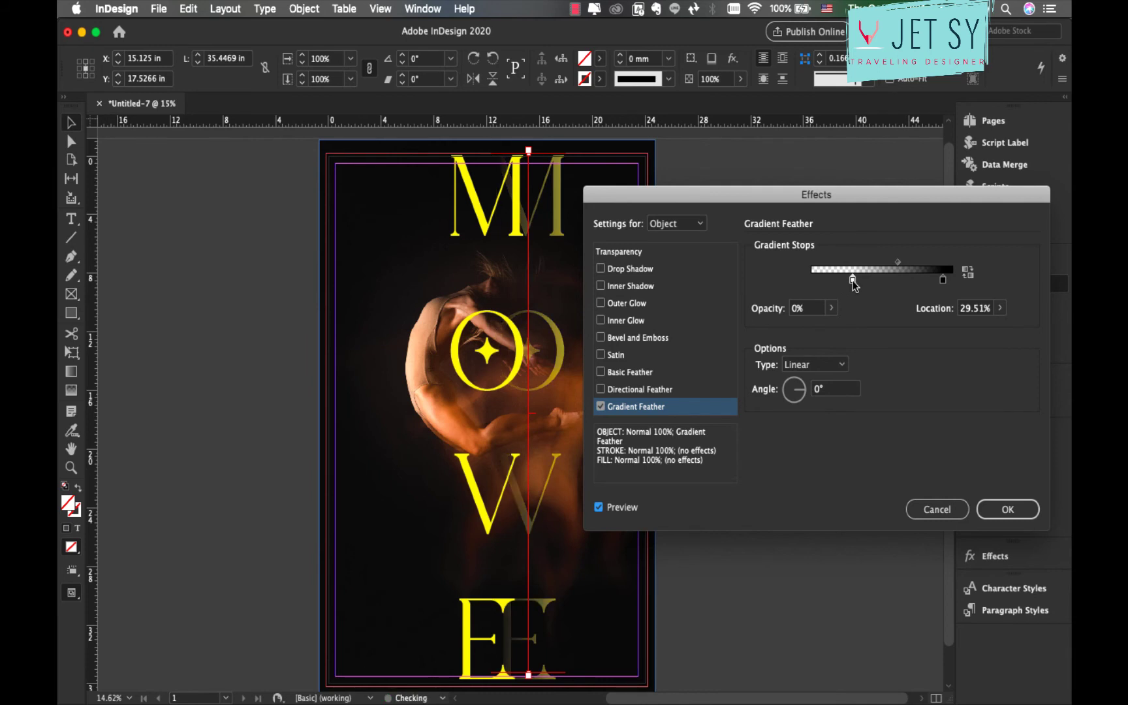
pyautogui.click(999, 509)
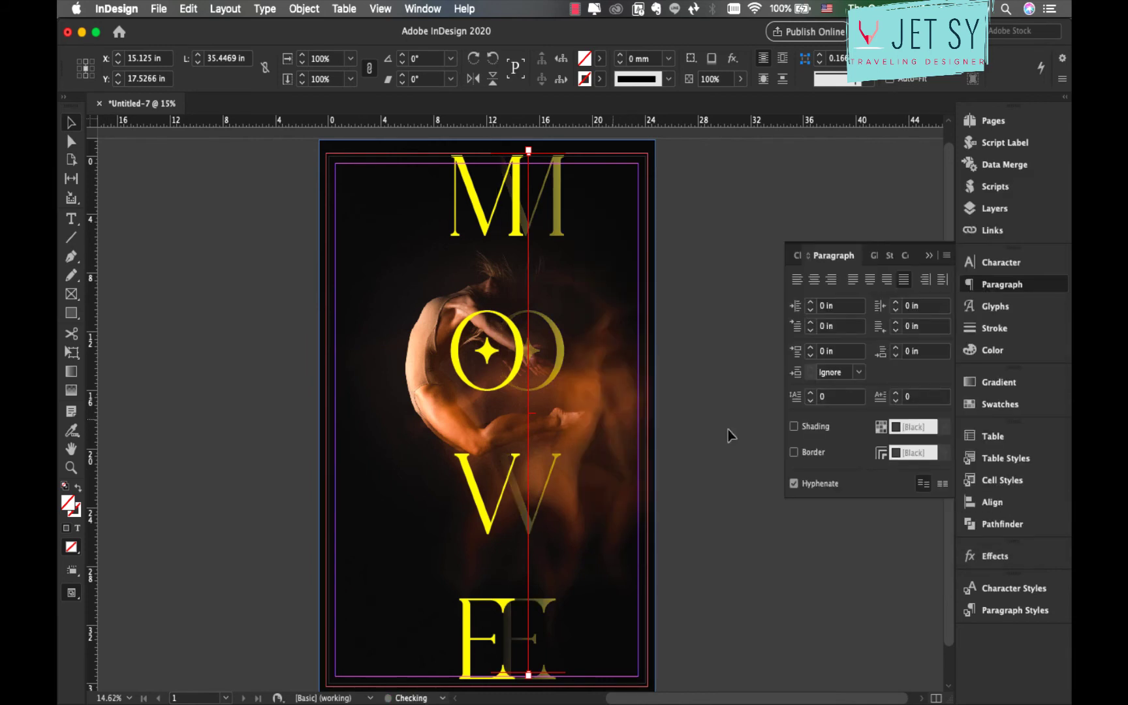
# Step: Move the feathered MOVE copy to X 14 in and duplicate it further right, at about X 16.69 in
pyautogui.moveTo(555, 368); pyautogui.dragTo(542, 369)
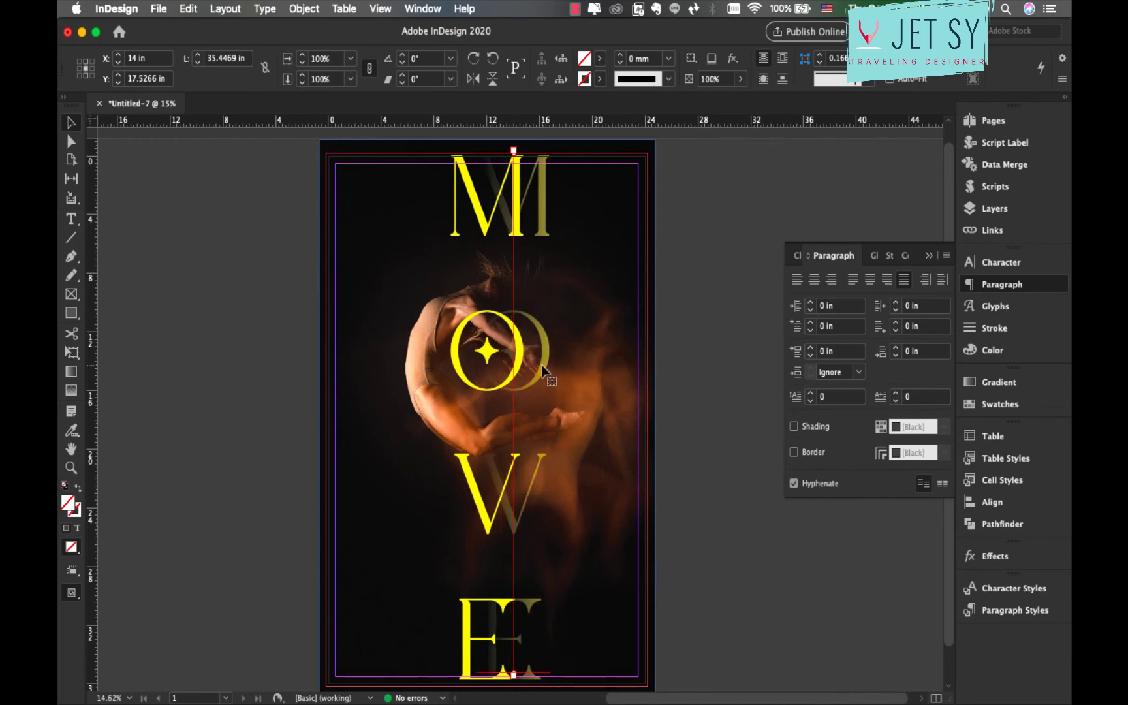
pyautogui.moveTo(542, 369); pyautogui.dragTo(580, 370)
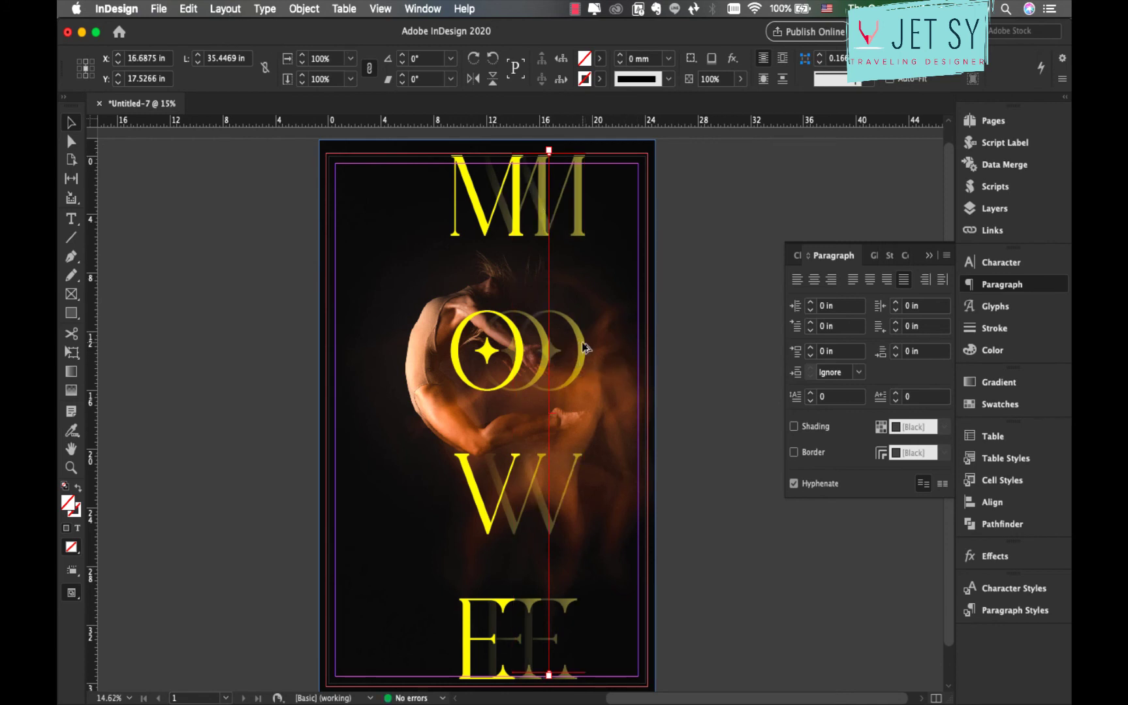
pyautogui.click(194, 247)
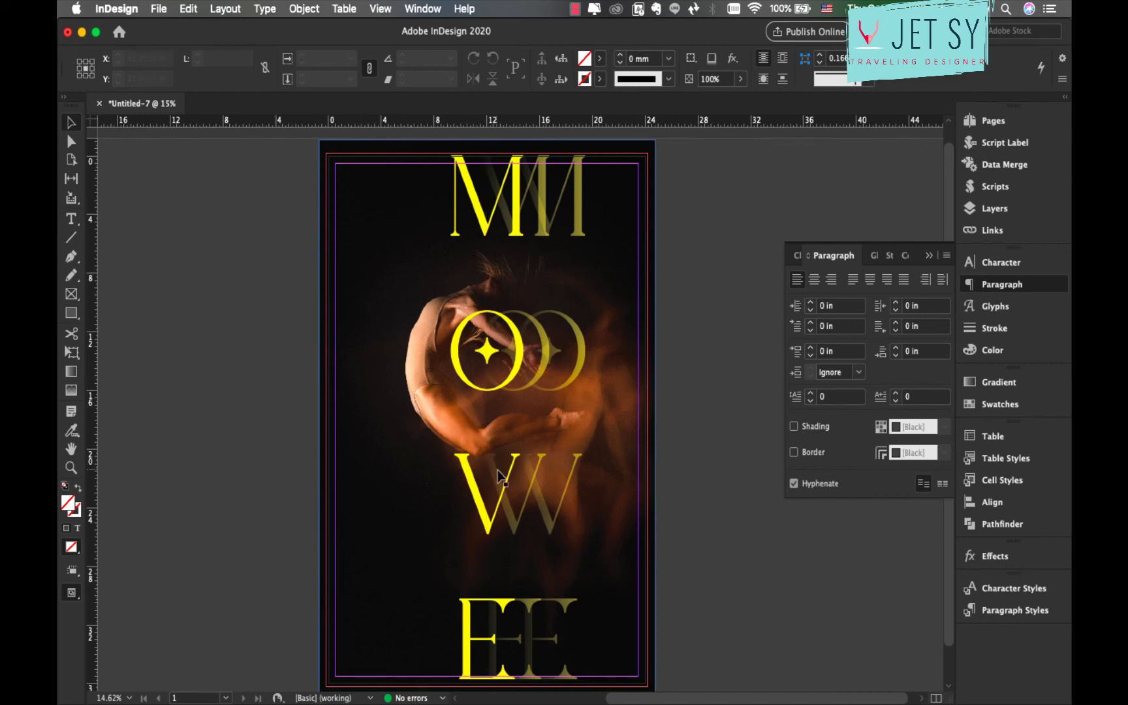
# Step: Preview the finished poster without guides, bleed or frame edges, with nothing selected
pyautogui.click(510, 388)
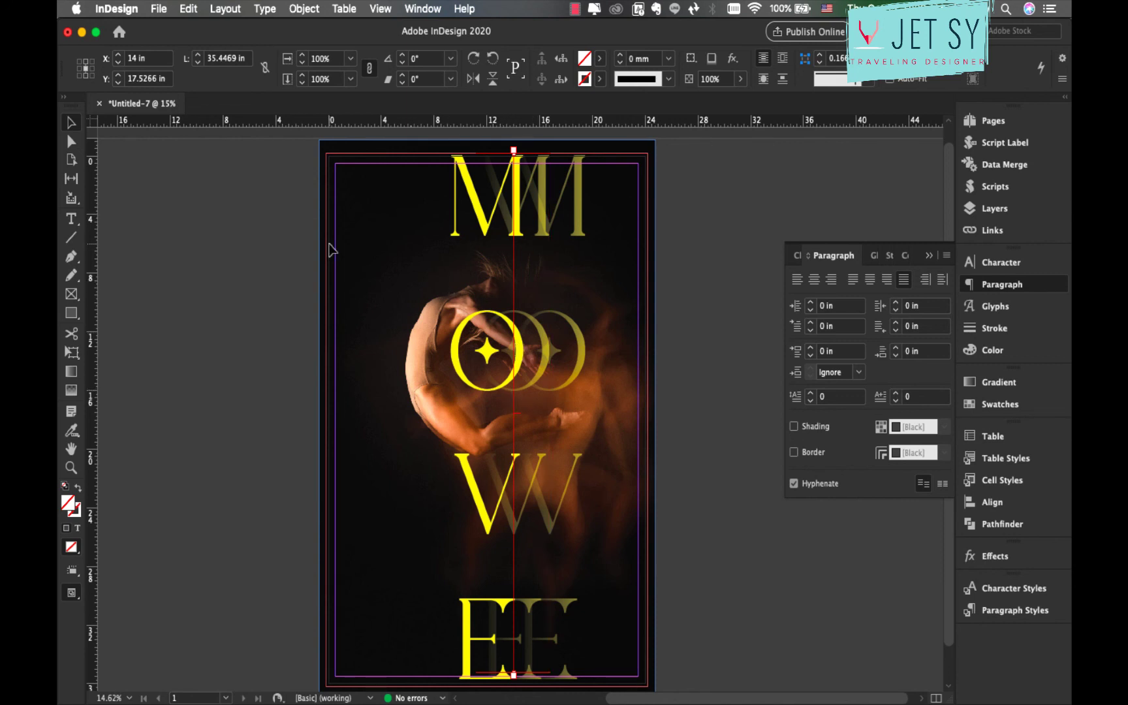
pyautogui.press('w')
pyautogui.press('w')
pyautogui.press('w')
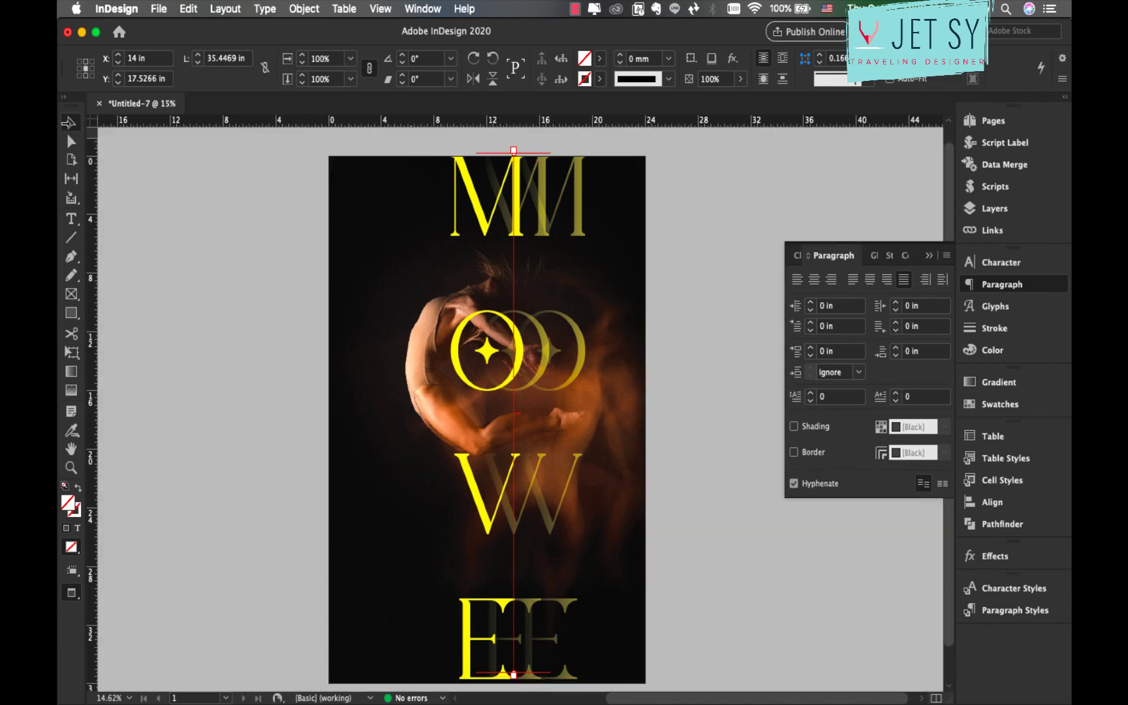
pyautogui.click(263, 326)
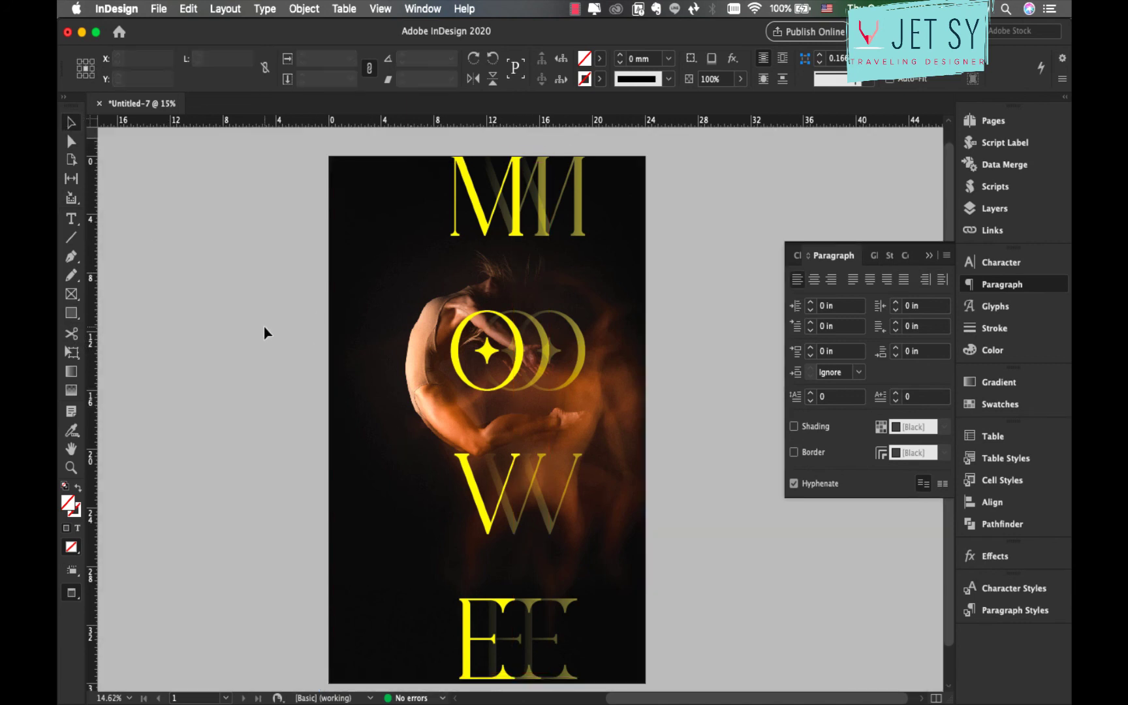
pyautogui.scroll(-1, 264, 326)
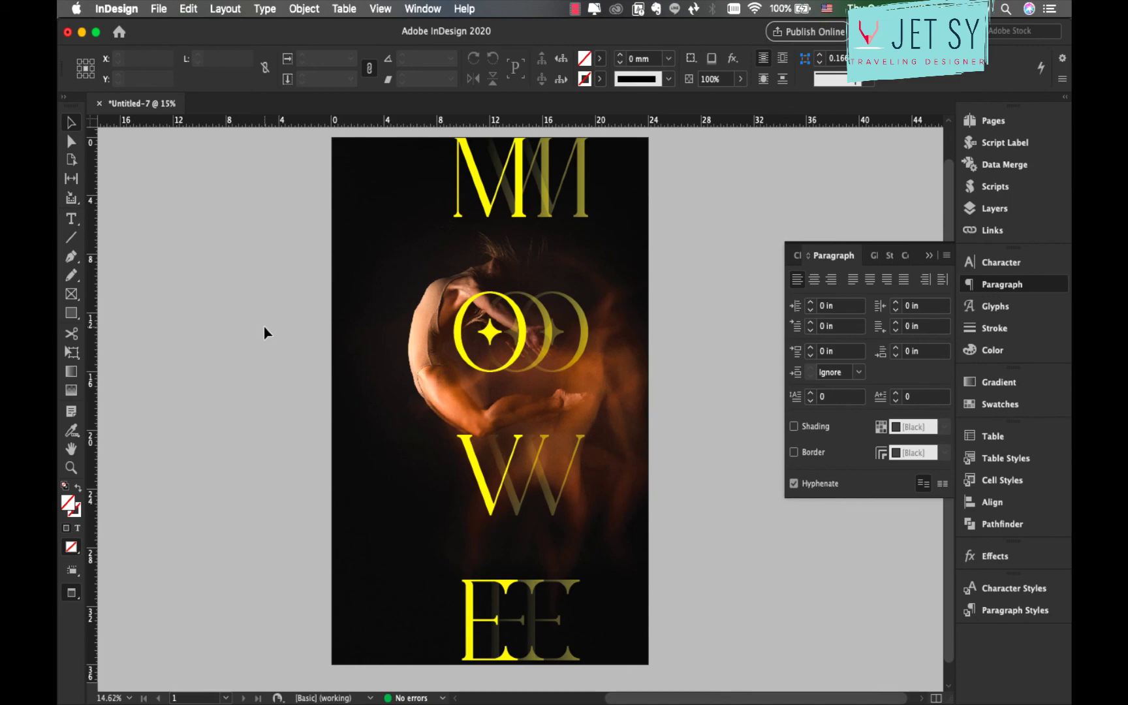